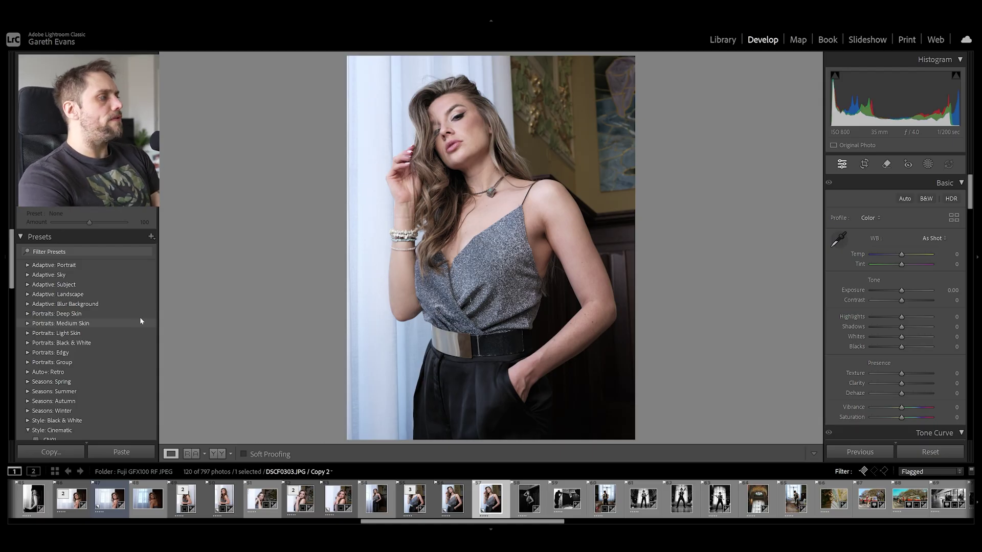
# Step: Expand the Adaptive: Portrait presets and apply Glamour Portrait after trying Enhance Portrait
pyautogui.click(29, 266)
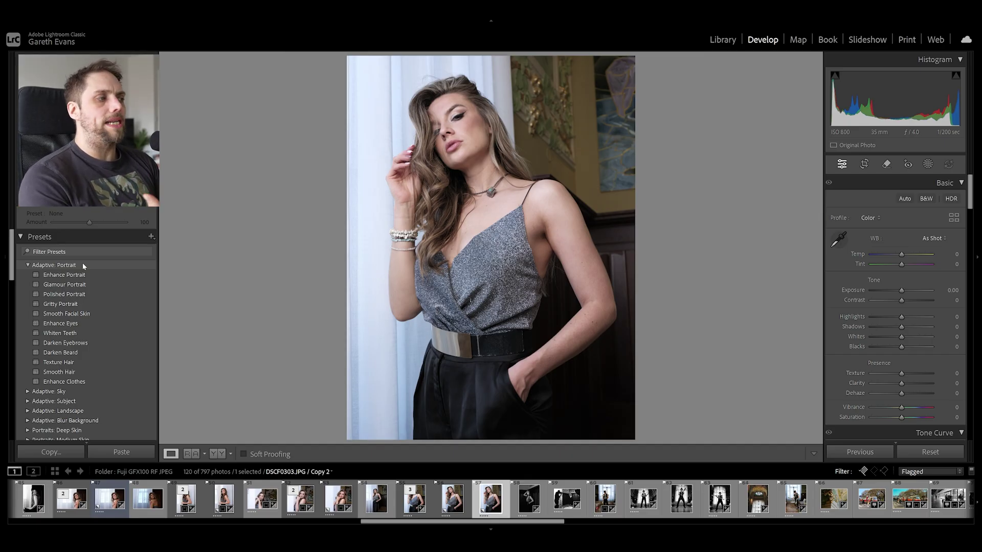
pyautogui.click(99, 274)
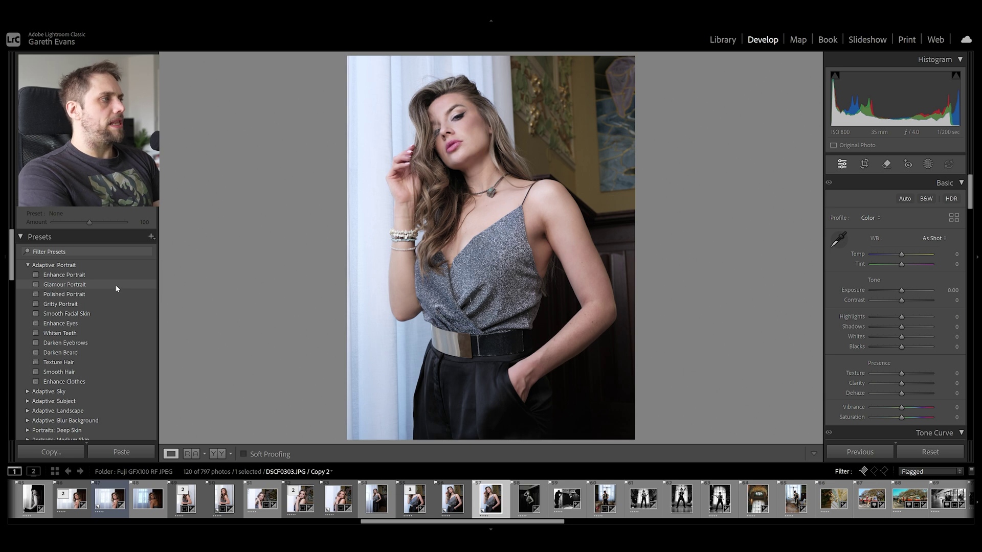
pyautogui.click(117, 289)
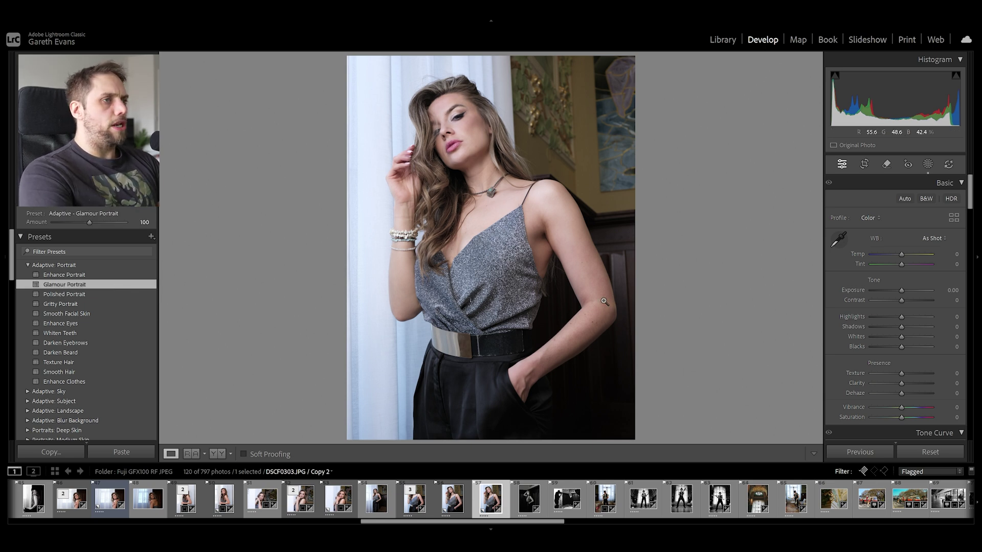
# Step: Review the preset's Facial Skin, Iris and Pupil, and Hair masks, toggling the Hair mask to compare
pyautogui.click(928, 165)
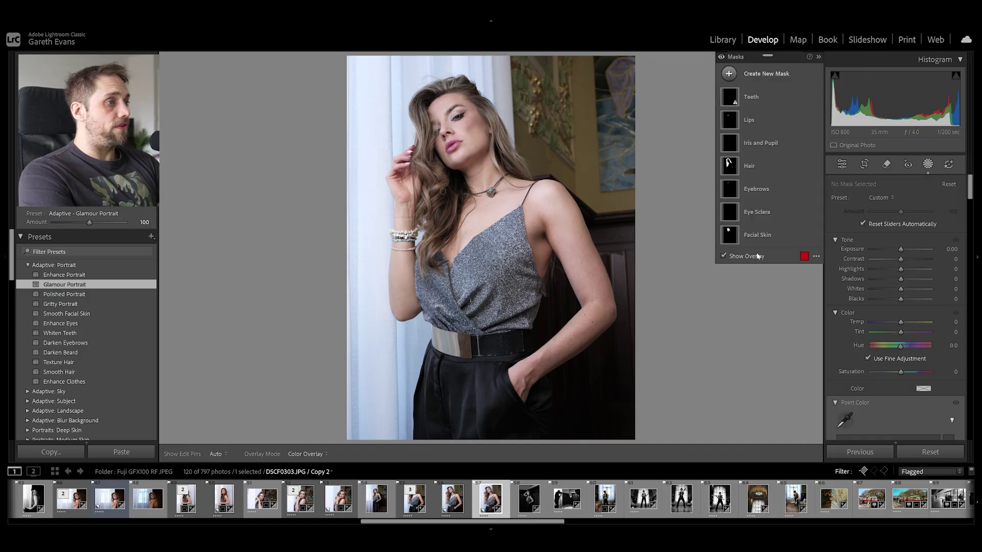
pyautogui.click(776, 235)
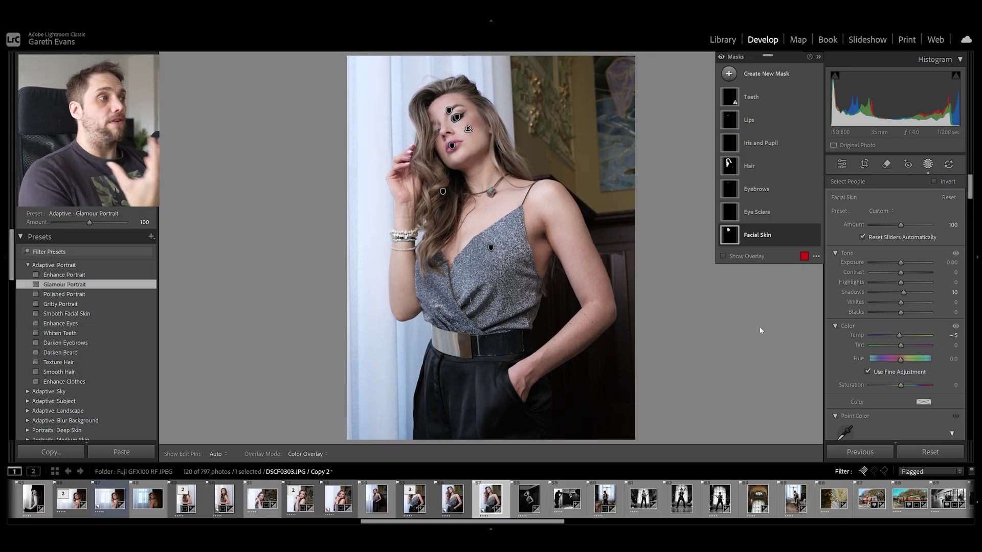
pyautogui.click(790, 150)
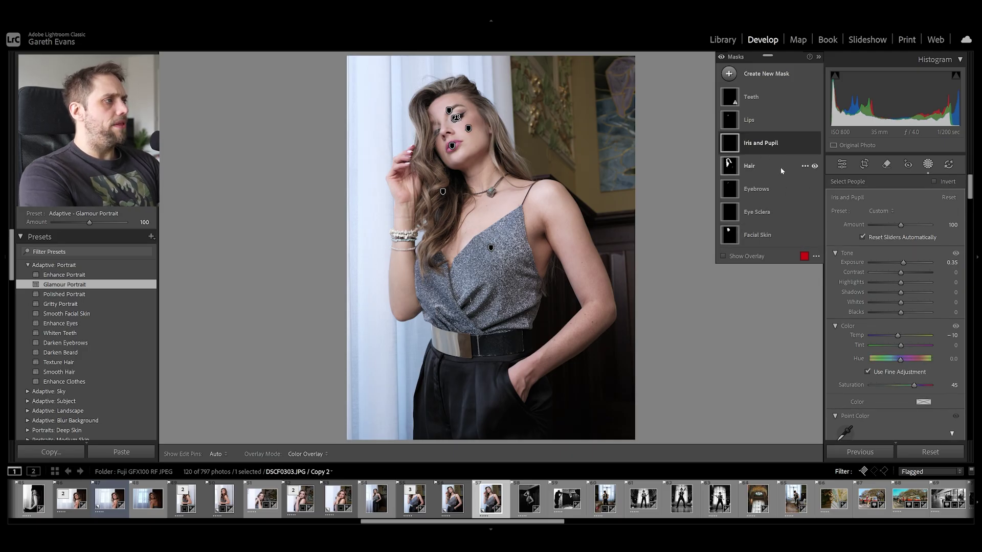
pyautogui.click(780, 167)
pyautogui.click(815, 166)
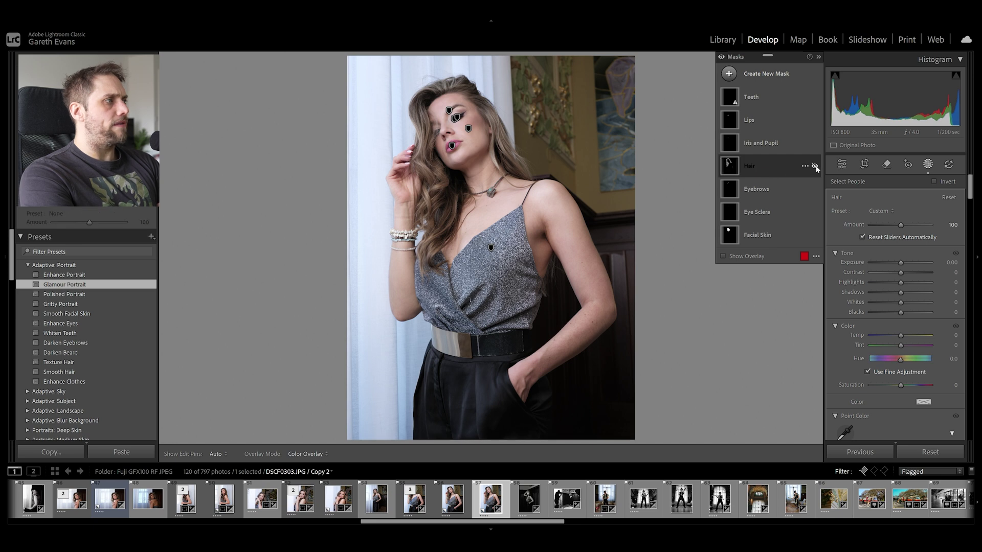
pyautogui.click(815, 166)
pyautogui.click(815, 166)
pyautogui.click(815, 166)
pyautogui.click(815, 166)
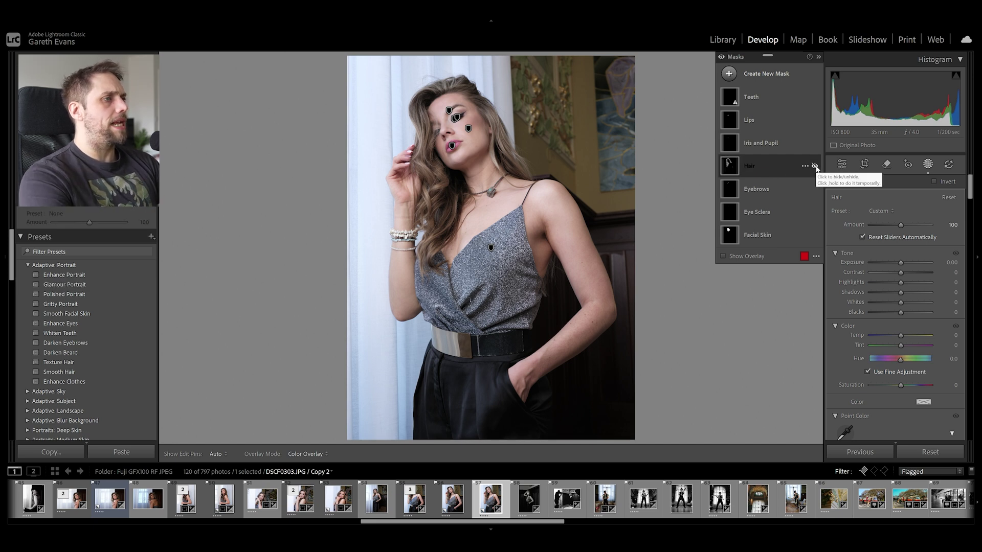
pyautogui.click(815, 166)
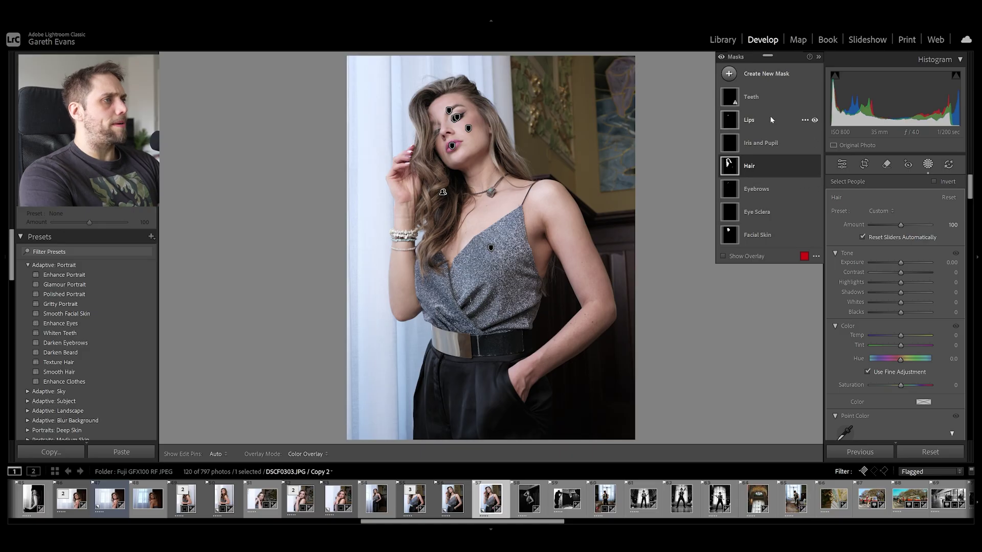
# Step: Delete the Teeth mask and leave Masking
pyautogui.click(806, 97)
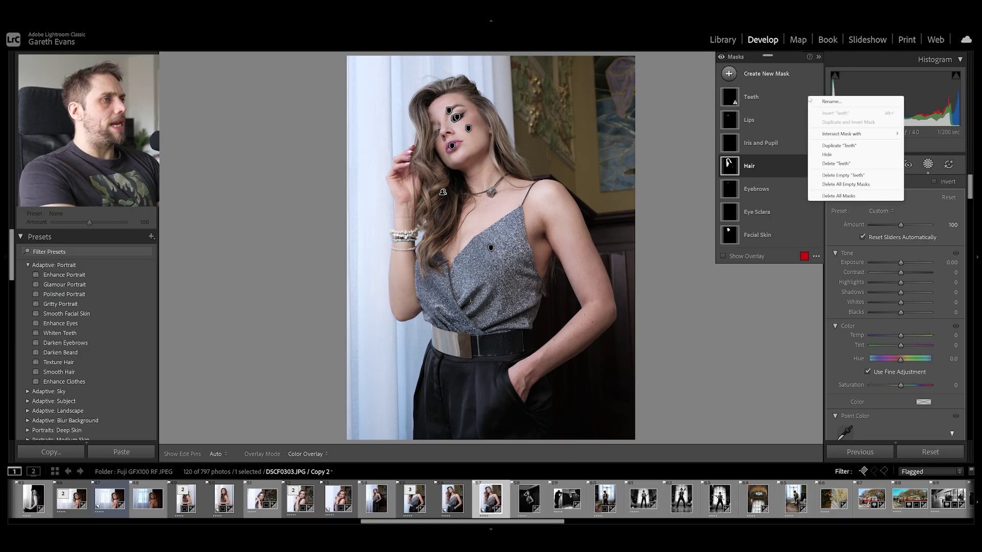
pyautogui.click(851, 165)
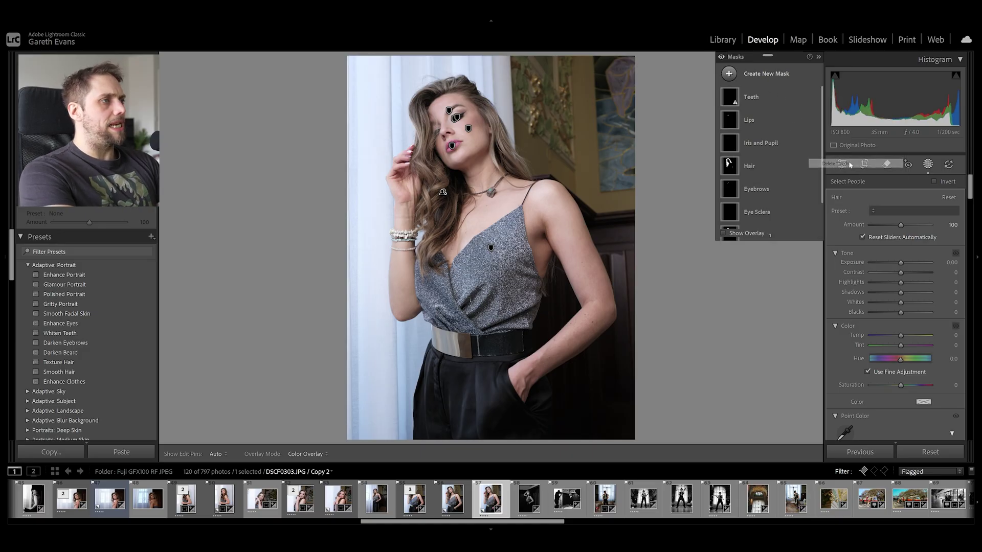
pyautogui.click(929, 164)
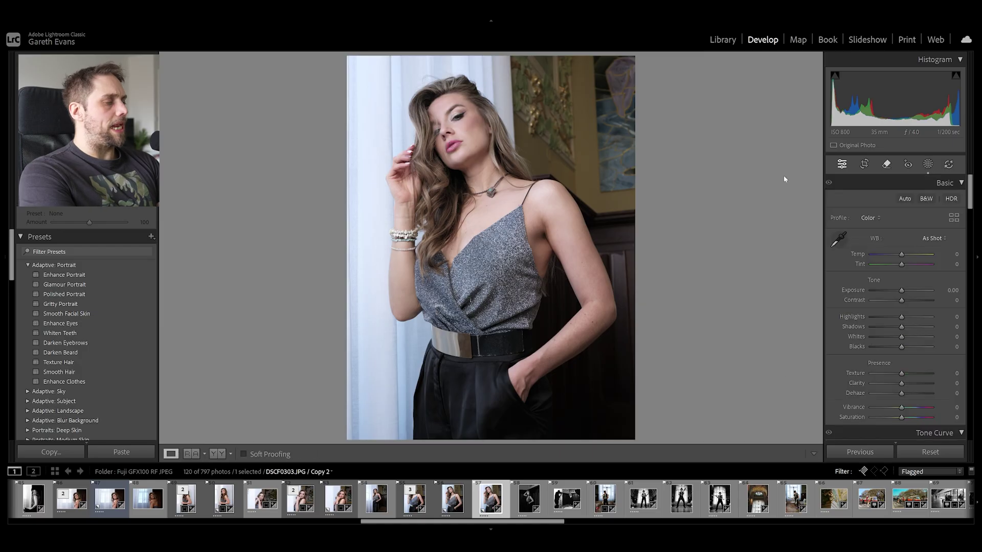
# Step: Apply Smooth Facial Skin, Enhance Eyes, Texture Hair at amount 24, then Enhance Clothes
pyautogui.click(99, 313)
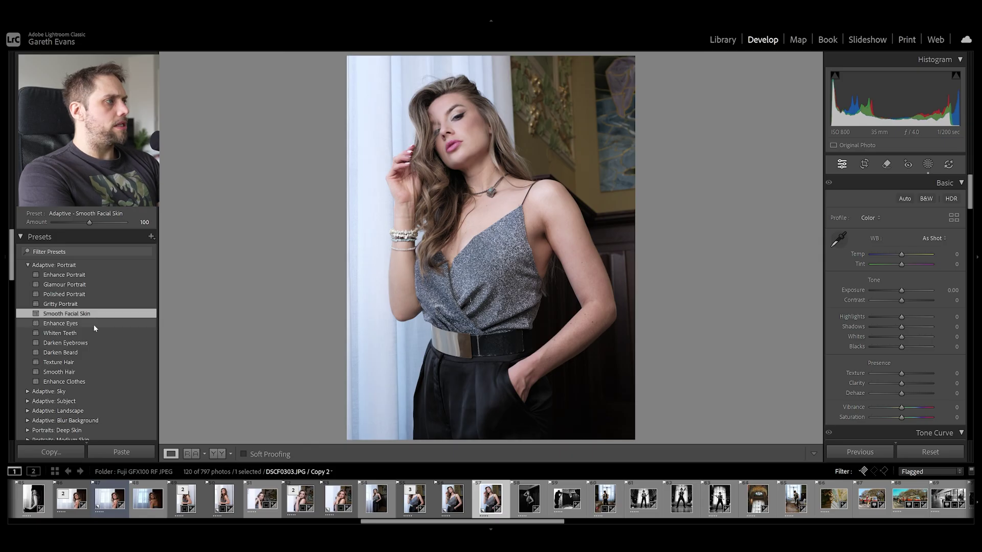
pyautogui.click(95, 324)
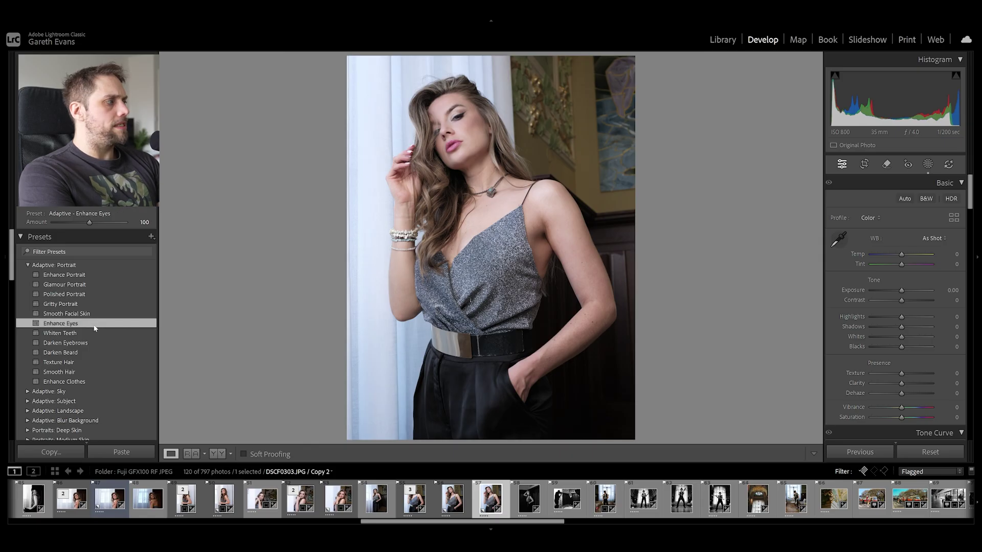
pyautogui.click(91, 364)
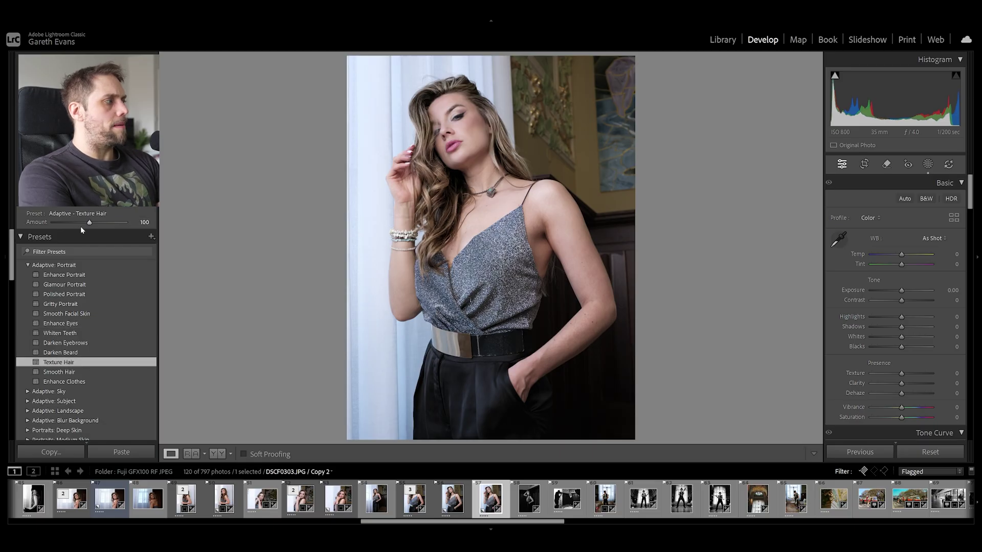
pyautogui.moveTo(89, 225); pyautogui.dragTo(69, 224)
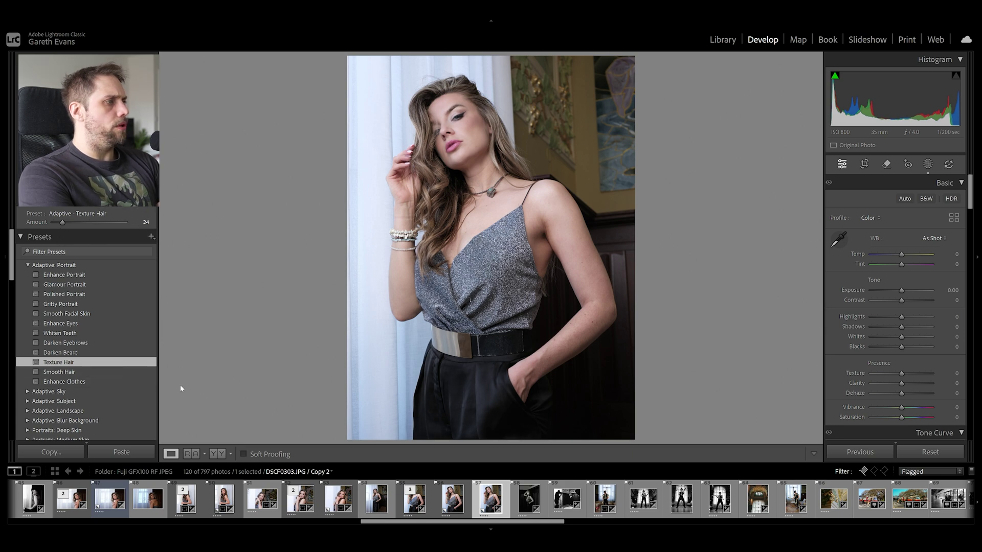
pyautogui.click(141, 382)
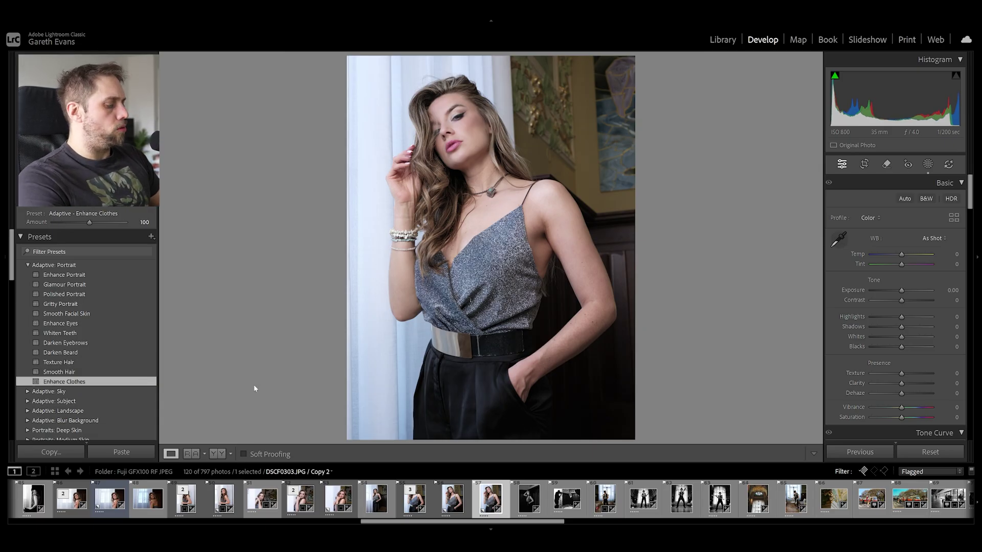
pyautogui.press('\\')
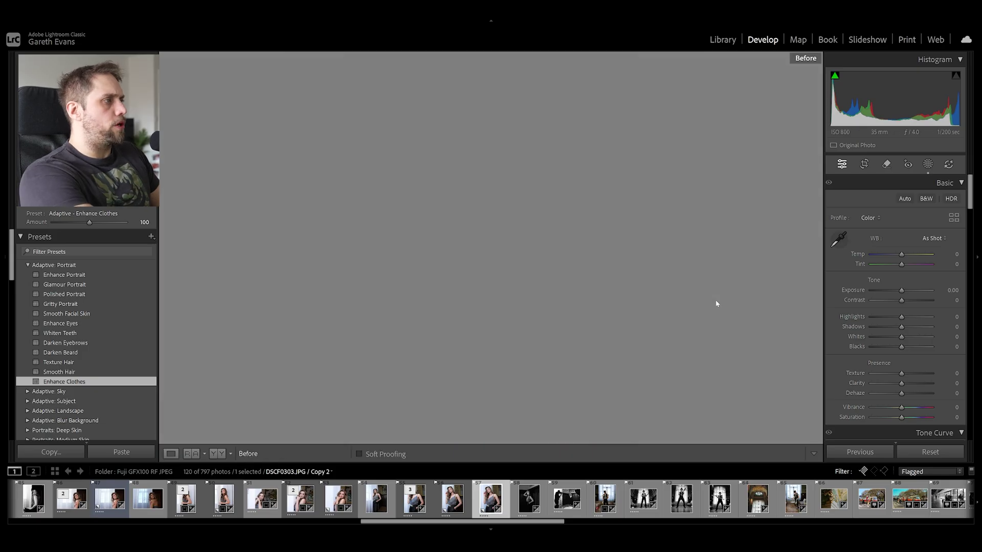
pyautogui.press('\\')
pyautogui.press('\\')
pyautogui.press('\\')
pyautogui.click(462, 119)
pyautogui.moveTo(513, 208); pyautogui.dragTo(521, 228)
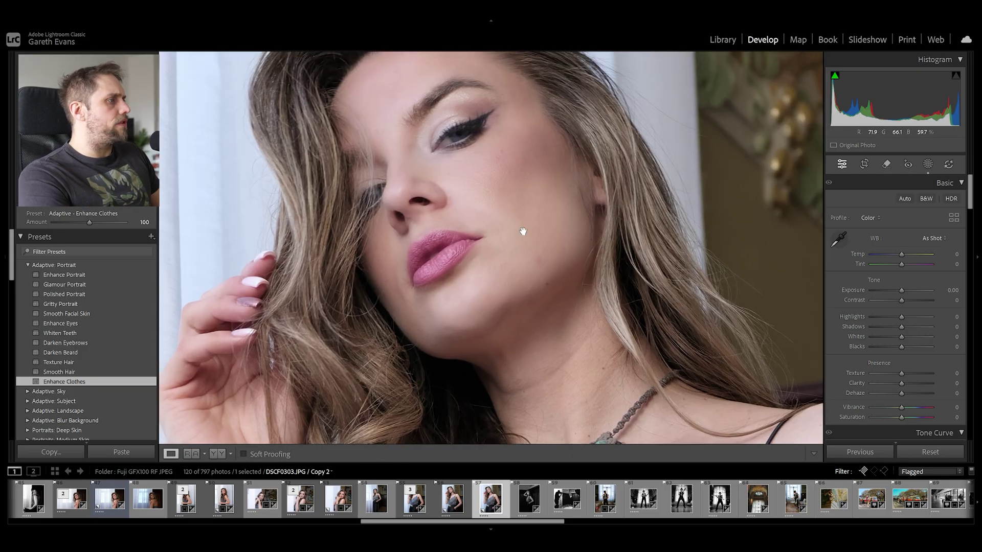
pyautogui.press('\\')
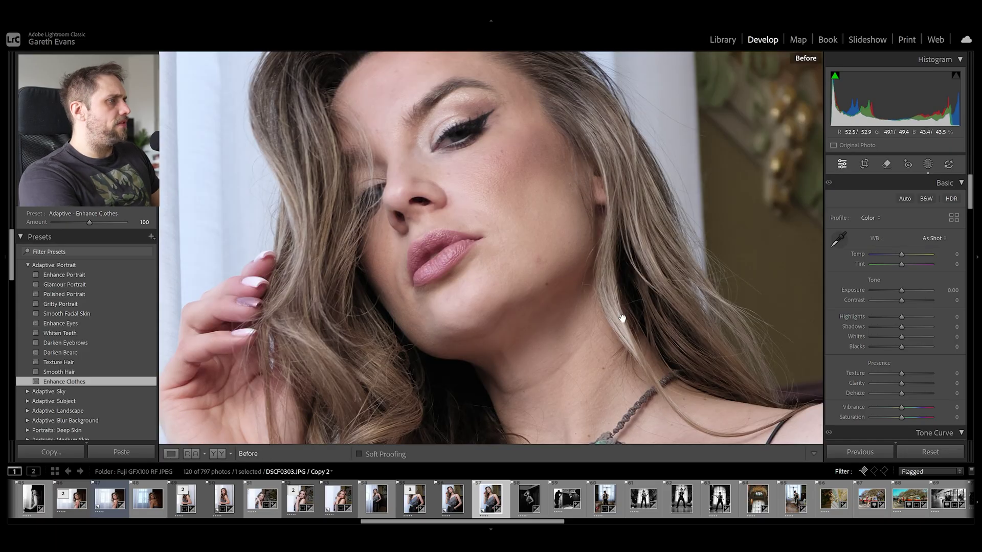
pyautogui.press('\\')
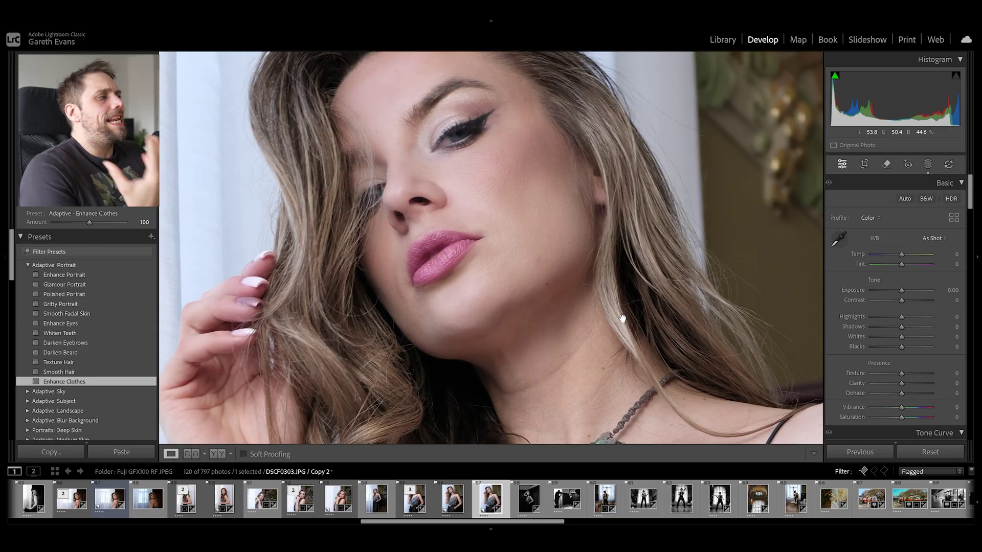
pyautogui.click(514, 290)
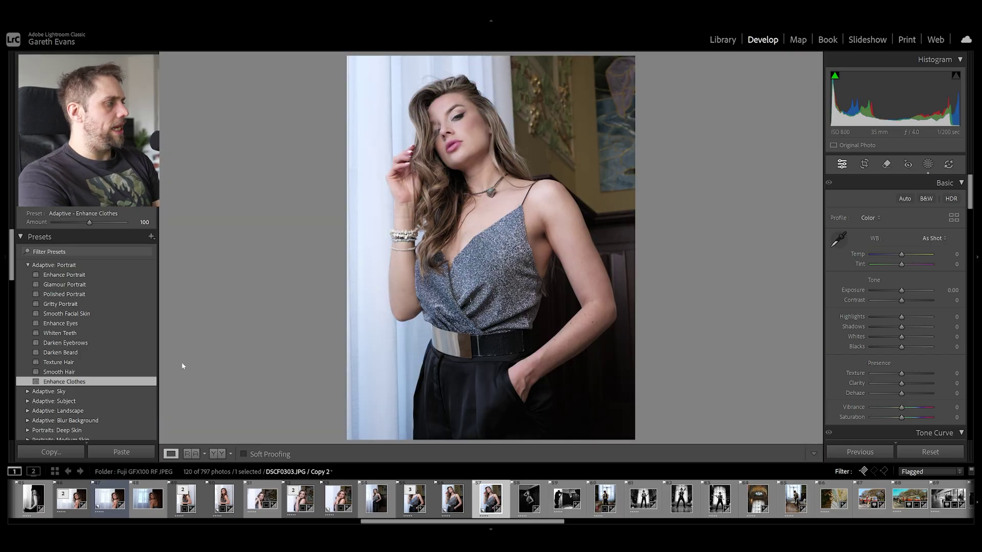
pyautogui.click(29, 401)
# Step: Apply the Adaptive Subject: Light preset and lower its amount to 64
pyautogui.scroll(-3, 36, 403)
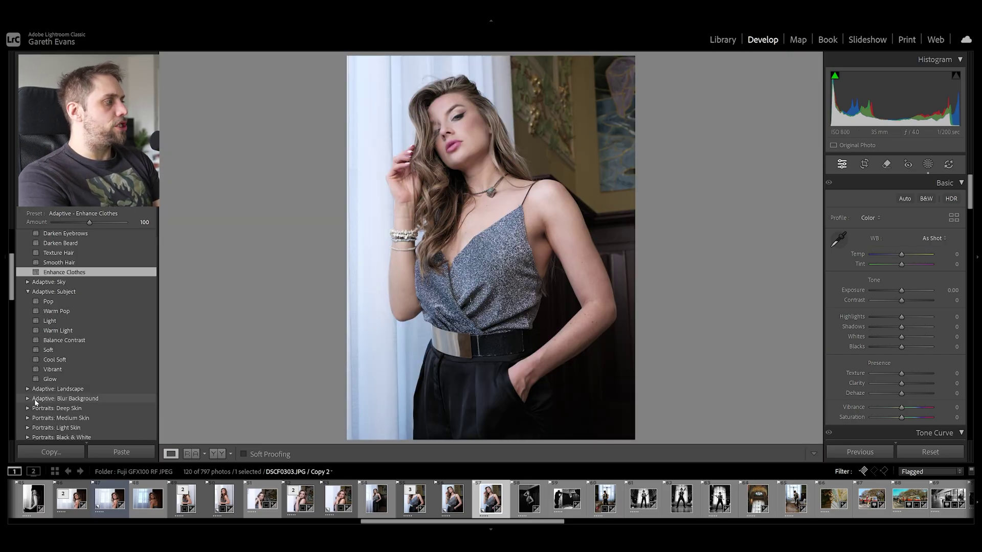
pyautogui.click(100, 322)
pyautogui.moveTo(89, 222); pyautogui.dragTo(79, 228)
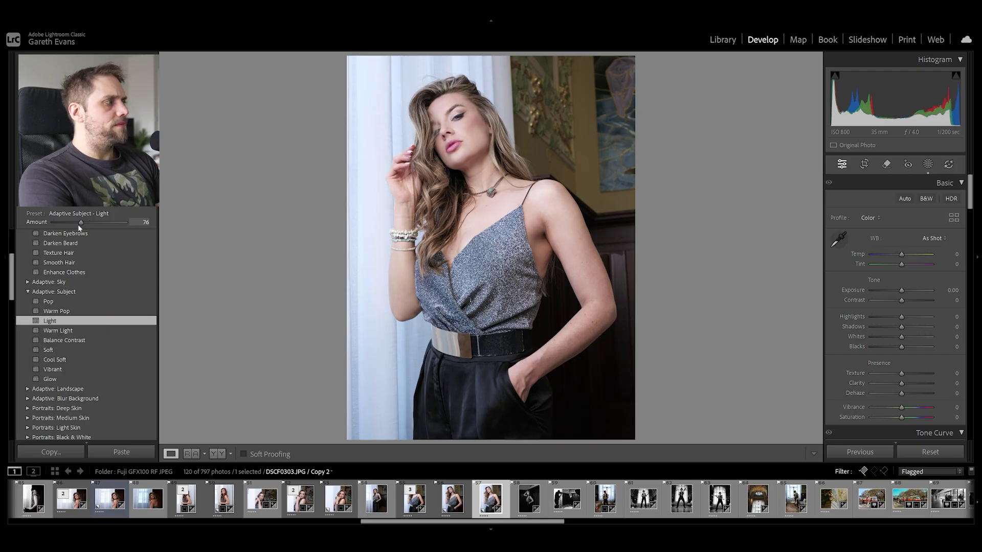
pyautogui.moveTo(79, 228); pyautogui.dragTo(75, 228)
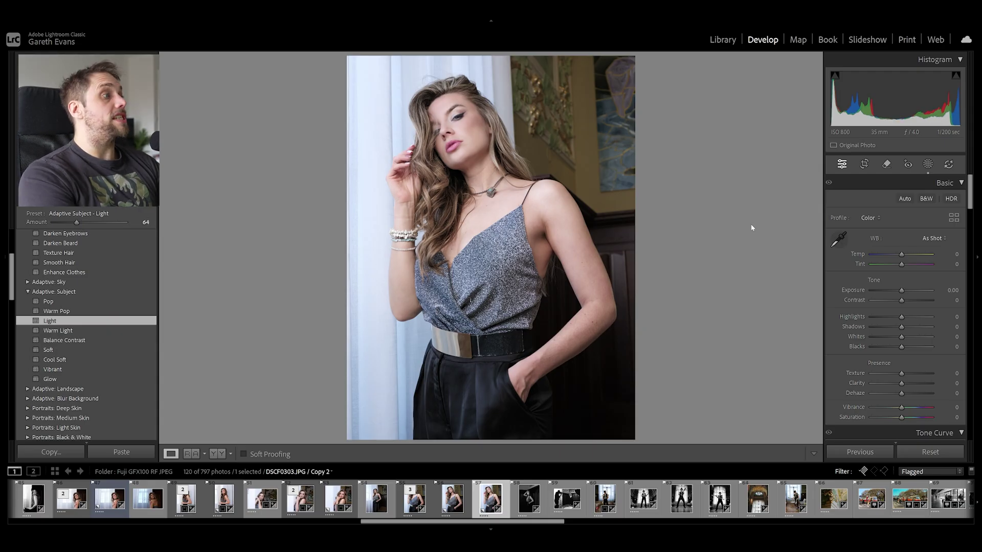
# Step: Create a Select People mask for Person 1 limited to Body Skin
pyautogui.click(926, 166)
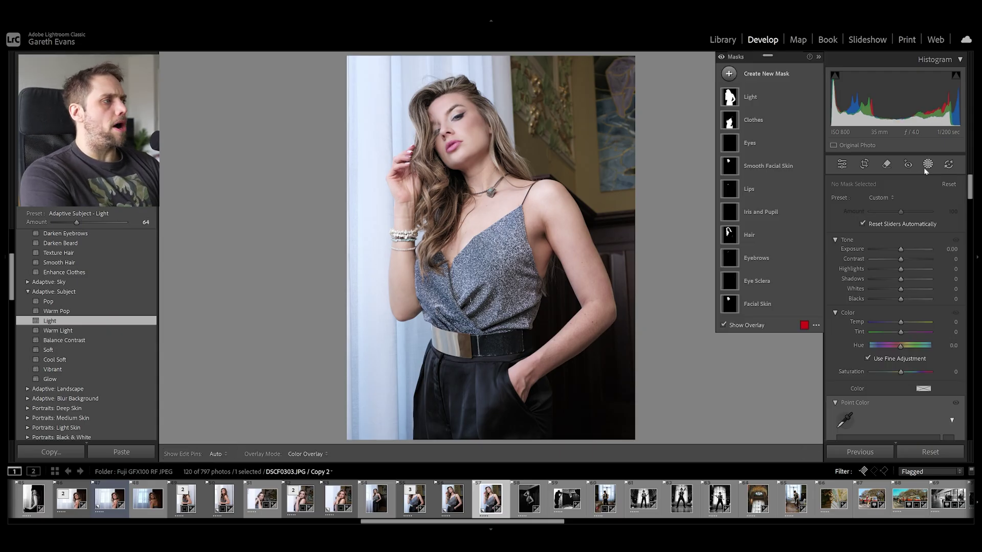
pyautogui.click(781, 73)
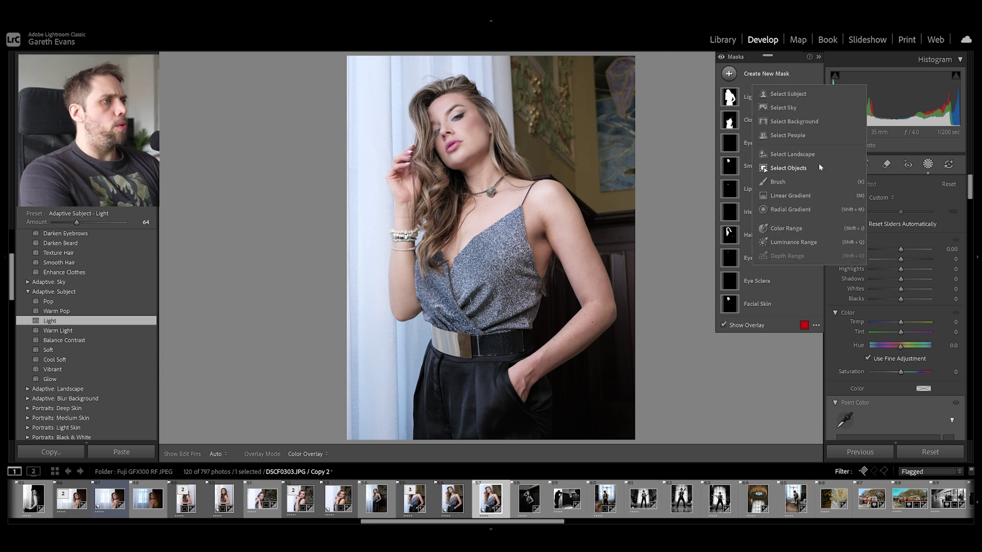
pyautogui.click(806, 136)
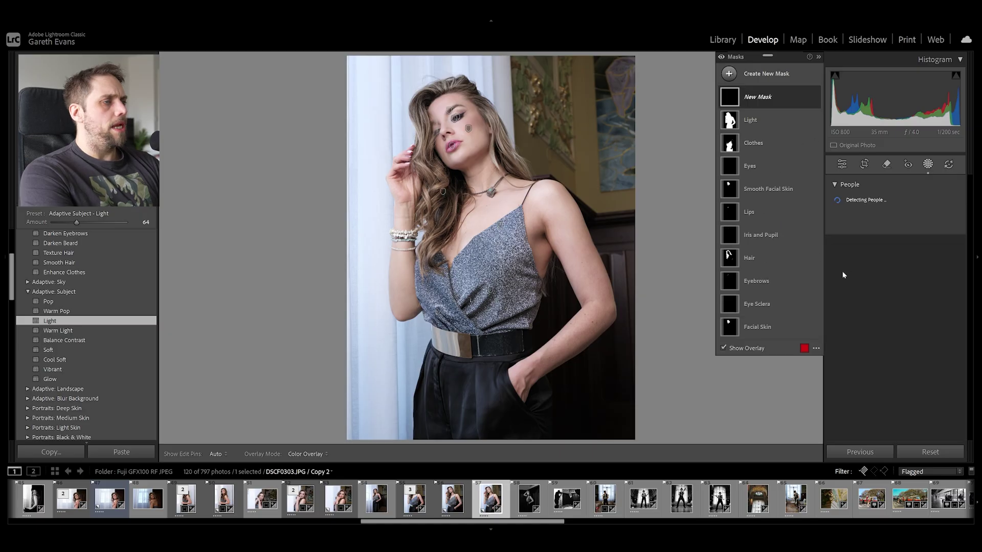
pyautogui.click(852, 207)
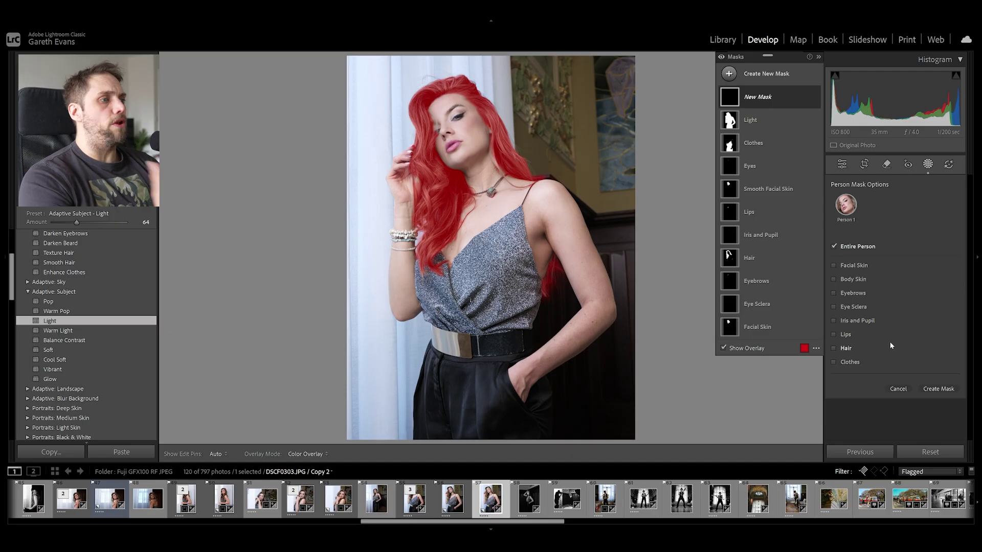
pyautogui.click(866, 279)
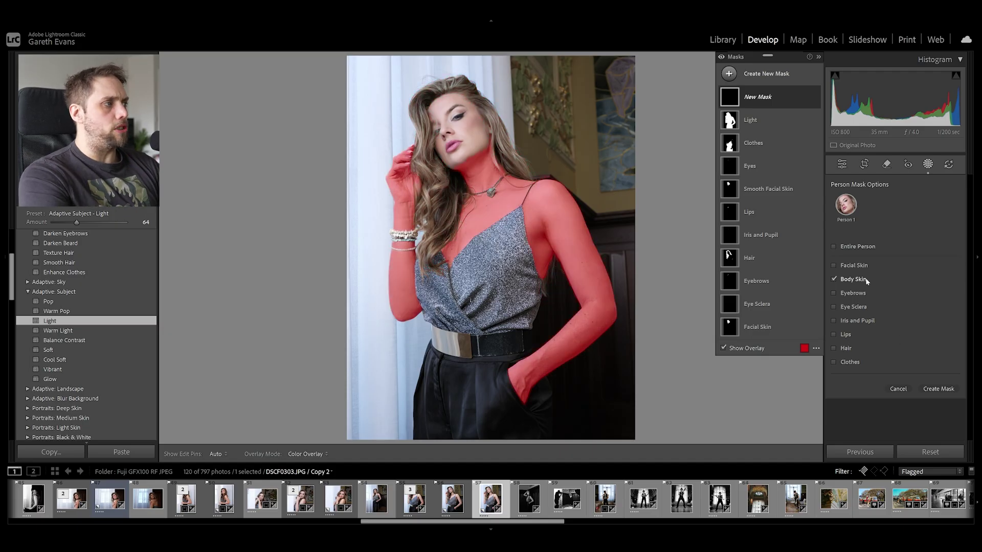
pyautogui.click(940, 390)
# Step: Set the body skin mask's Texture to -42 and Clarity to -16
pyautogui.scroll(-5, 860, 338)
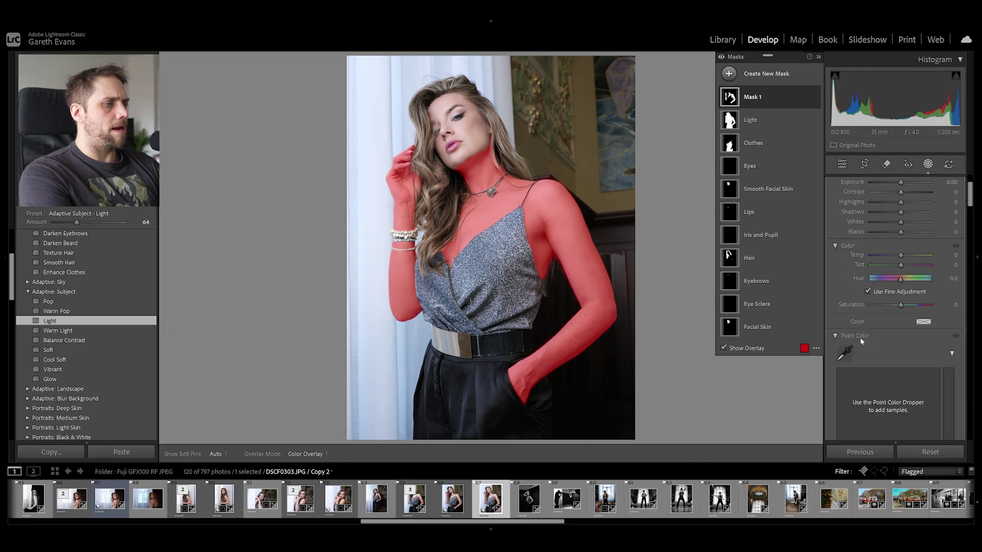
pyautogui.scroll(-5, 841, 337)
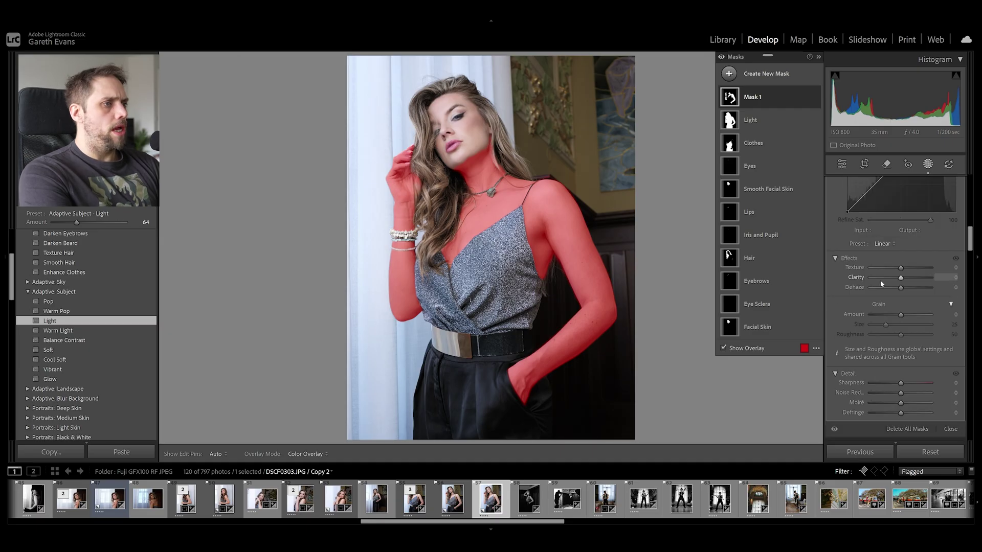
pyautogui.moveTo(901, 270)
pyautogui.mouseDown()
pyautogui.moveTo(883, 270)
pyautogui.moveTo(895, 281)
pyautogui.mouseUp()
pyautogui.moveTo(887, 267); pyautogui.dragTo(889, 268)
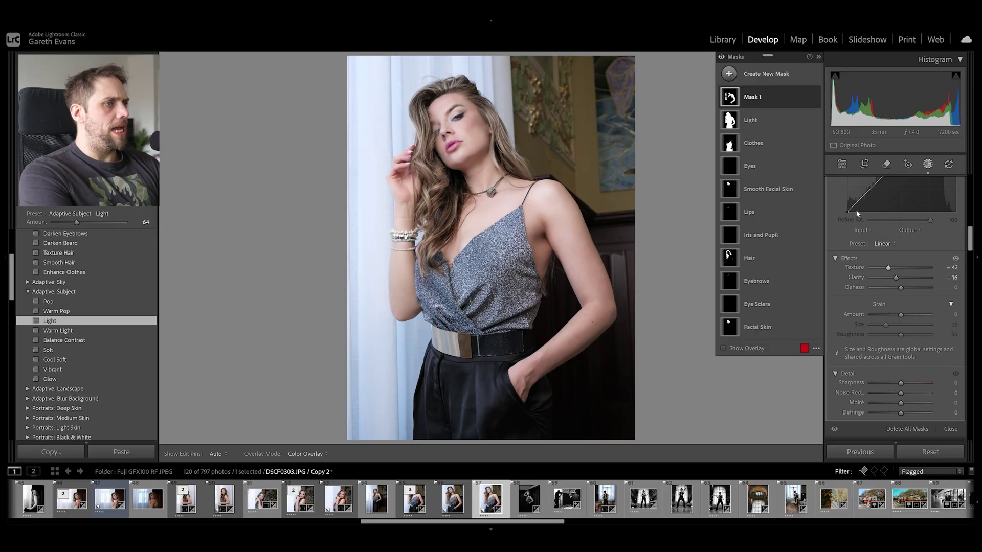
pyautogui.click(778, 76)
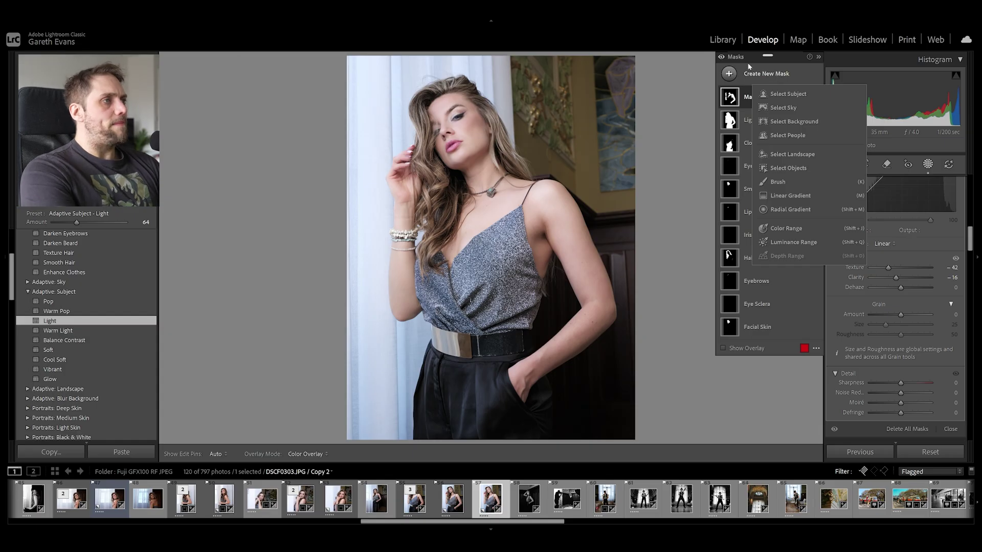
# Step: Draw a linear gradient from the right, intersect it with the background, and set Exposure -0.46
pyautogui.click(812, 181)
pyautogui.moveTo(674, 161); pyautogui.dragTo(304, 188)
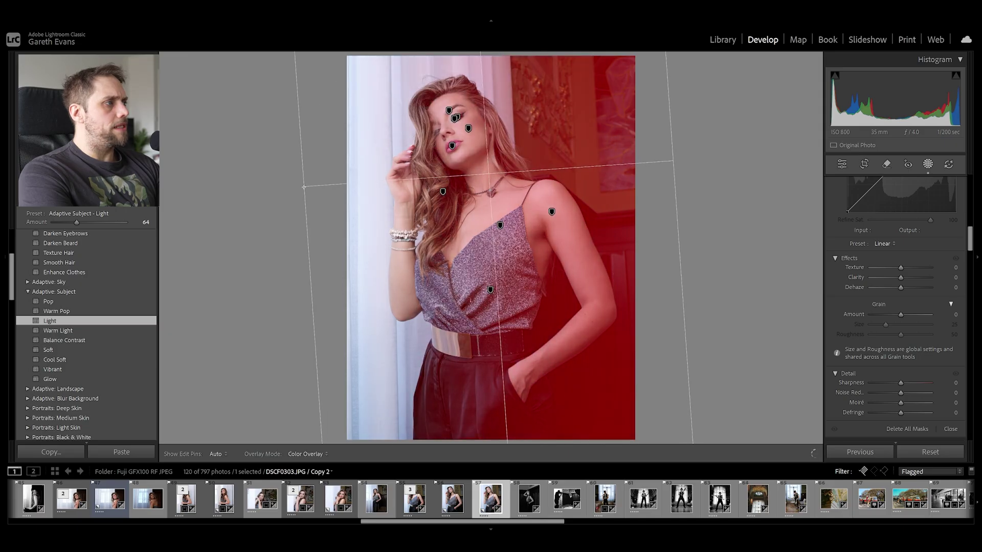
pyautogui.rightClick(777, 101)
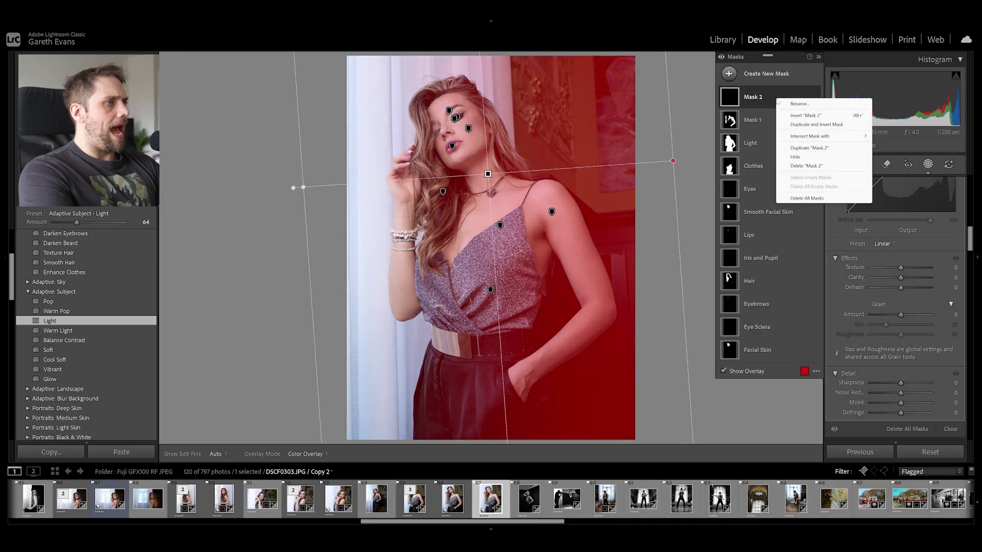
pyautogui.moveTo(848, 136)
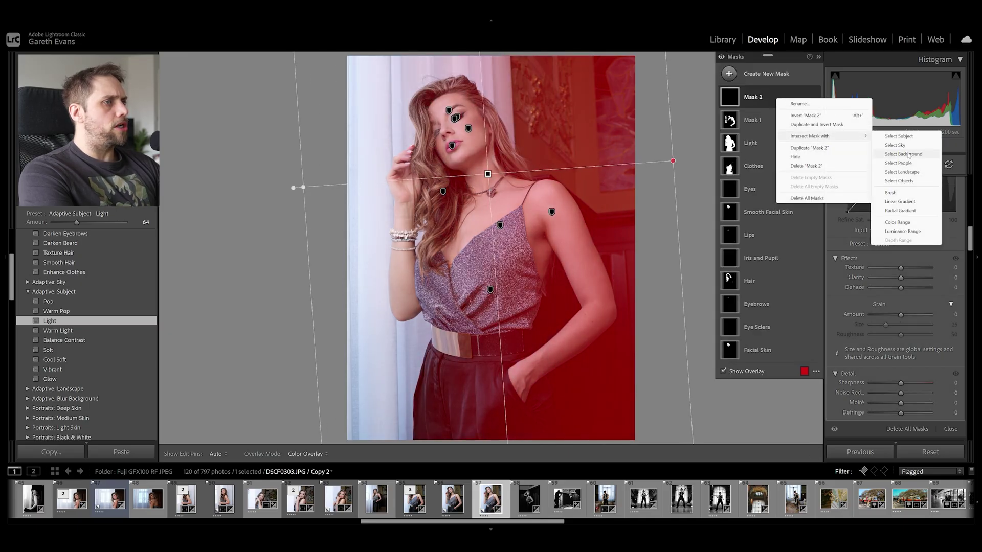
pyautogui.click(909, 155)
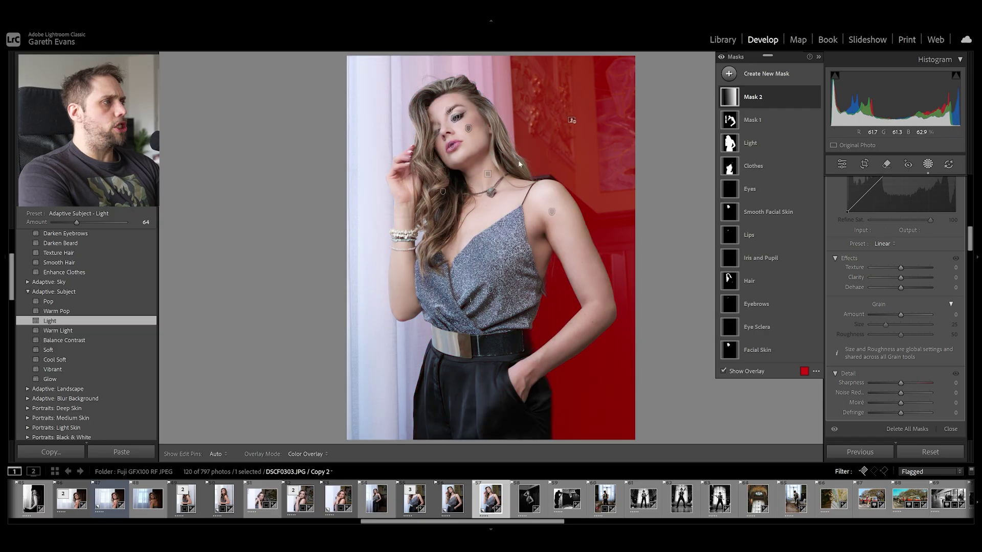
pyautogui.moveTo(900, 263); pyautogui.dragTo(897, 264)
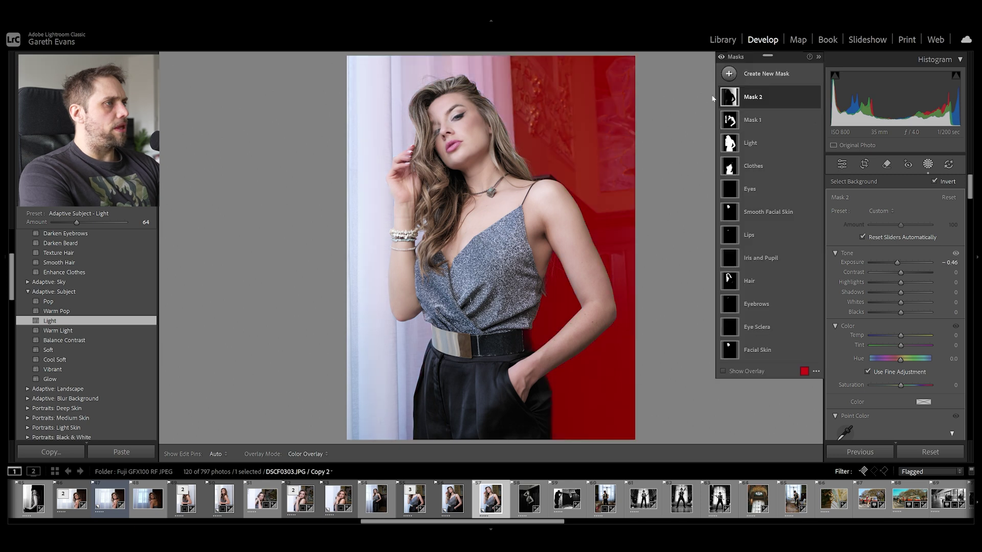
# Step: Add a linear gradient from the left curtain side with Exposure 0.33 and Dehaze -18
pyautogui.click(768, 75)
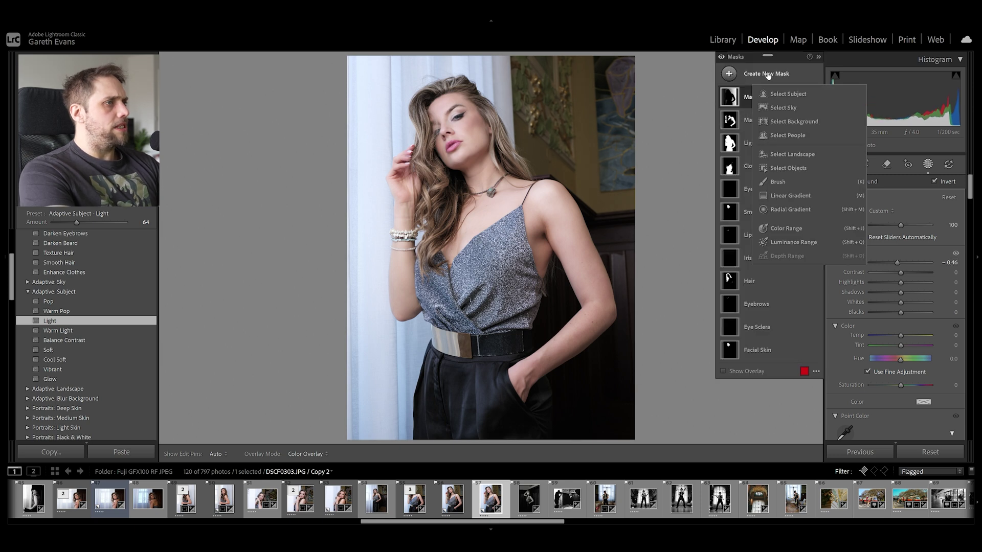
pyautogui.click(801, 194)
pyautogui.moveTo(362, 147); pyautogui.dragTo(695, 230)
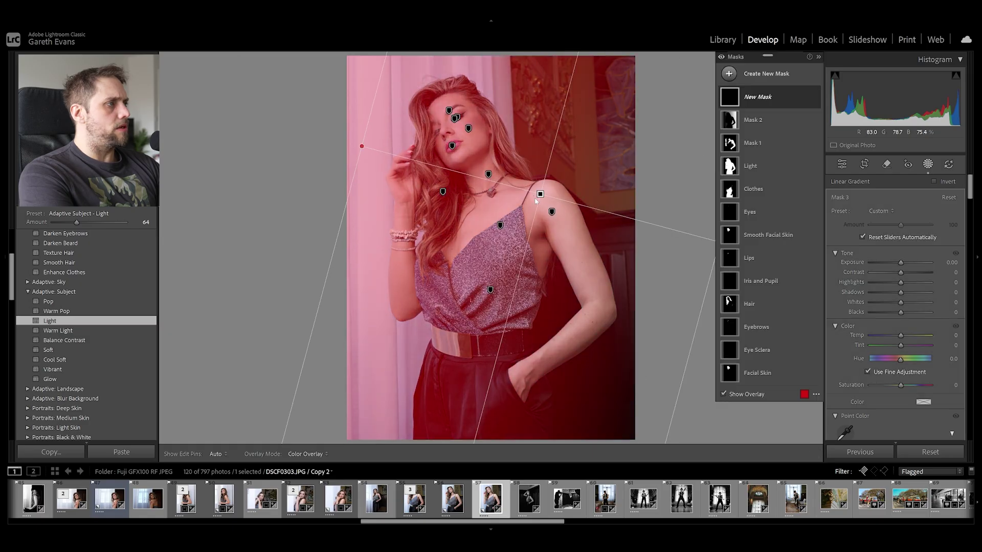
pyautogui.moveTo(540, 195); pyautogui.dragTo(464, 176)
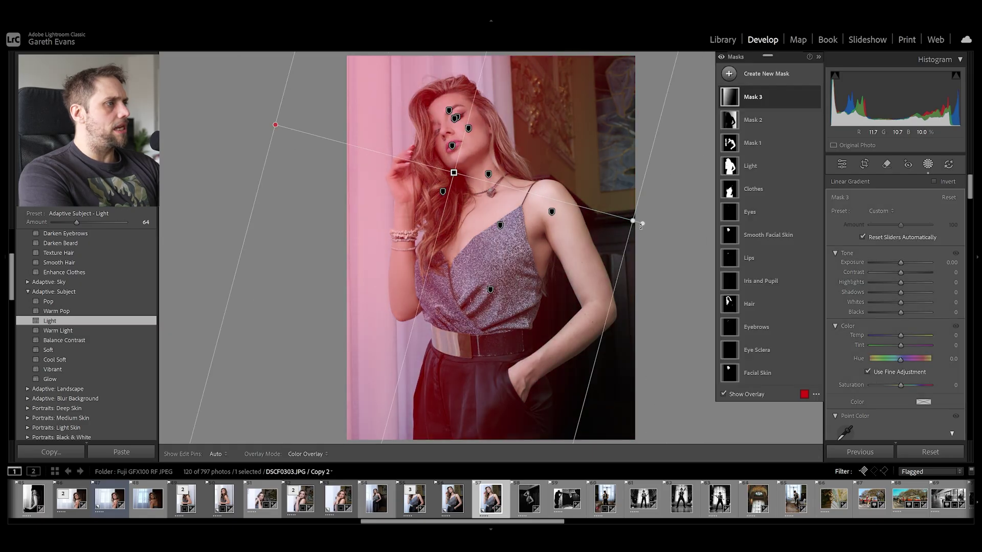
pyautogui.moveTo(901, 262); pyautogui.dragTo(905, 265)
pyautogui.scroll(-6, 892, 286)
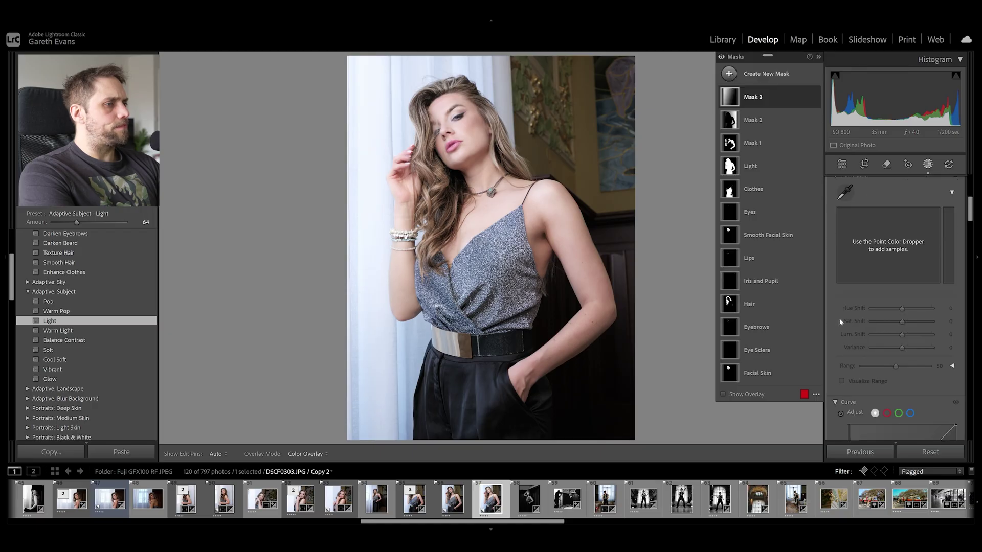
pyautogui.moveTo(900, 287); pyautogui.dragTo(895, 291)
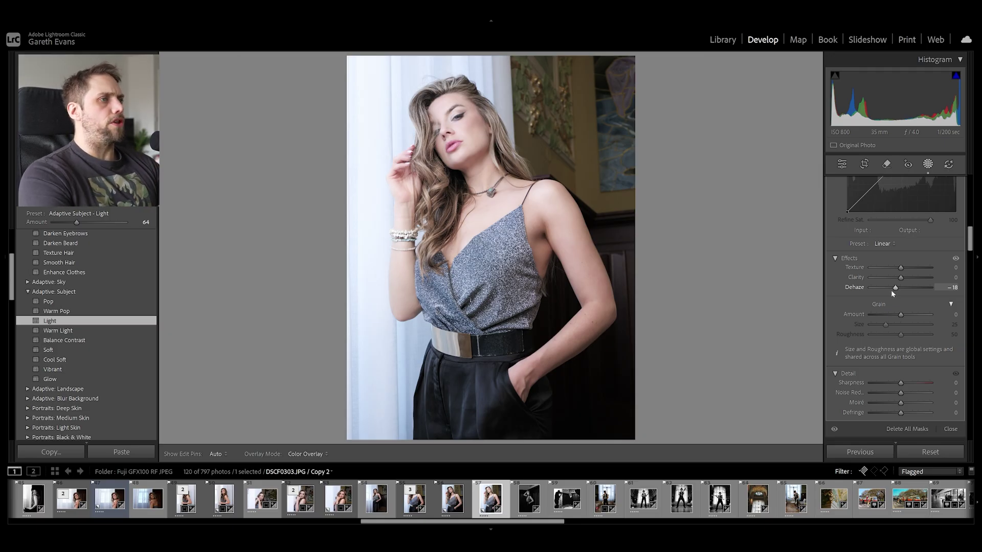
# Step: In the global Basic panel, set Exposure -0.26, Whites +10 and Blacks -4
pyautogui.click(842, 164)
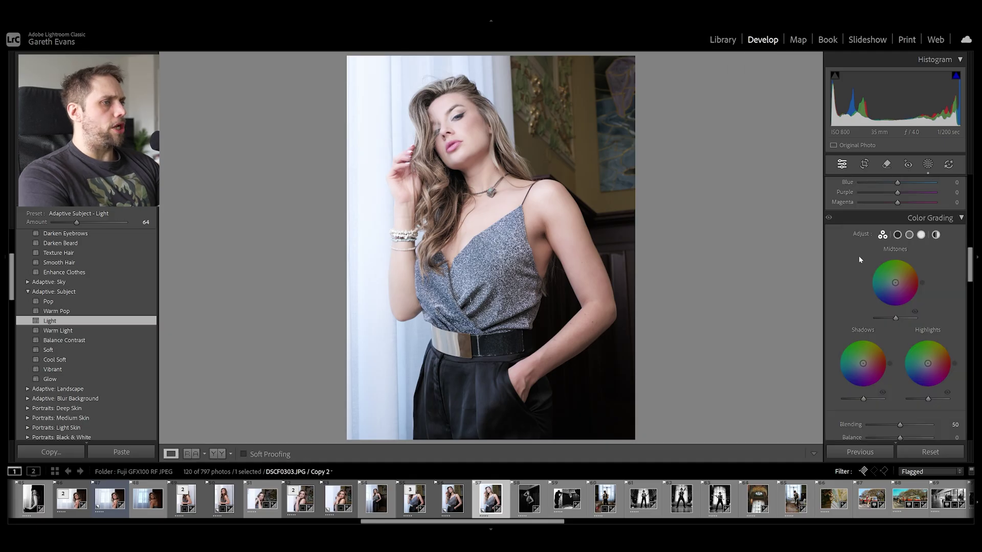
pyautogui.moveTo(908, 291); pyautogui.dragTo(900, 293)
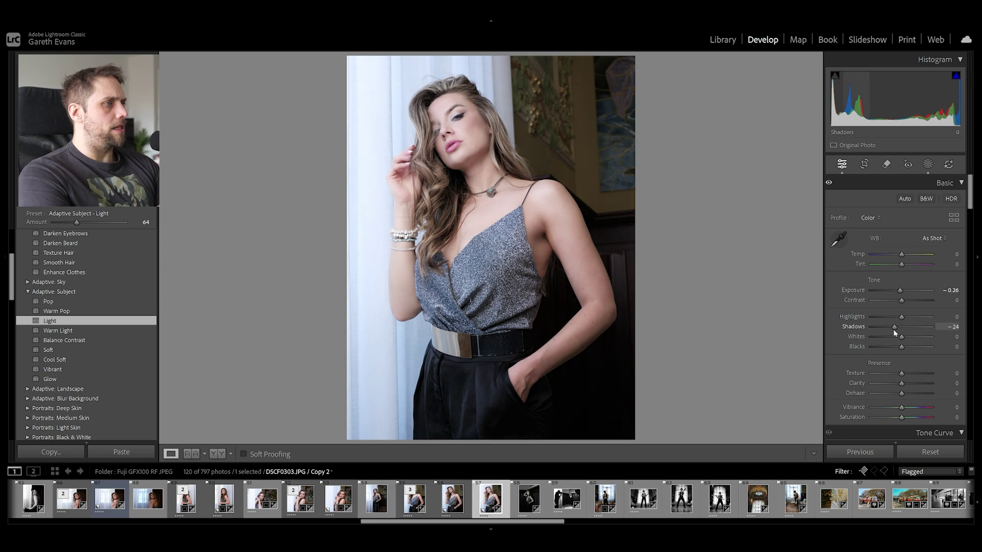
pyautogui.moveTo(901, 339); pyautogui.dragTo(904, 340)
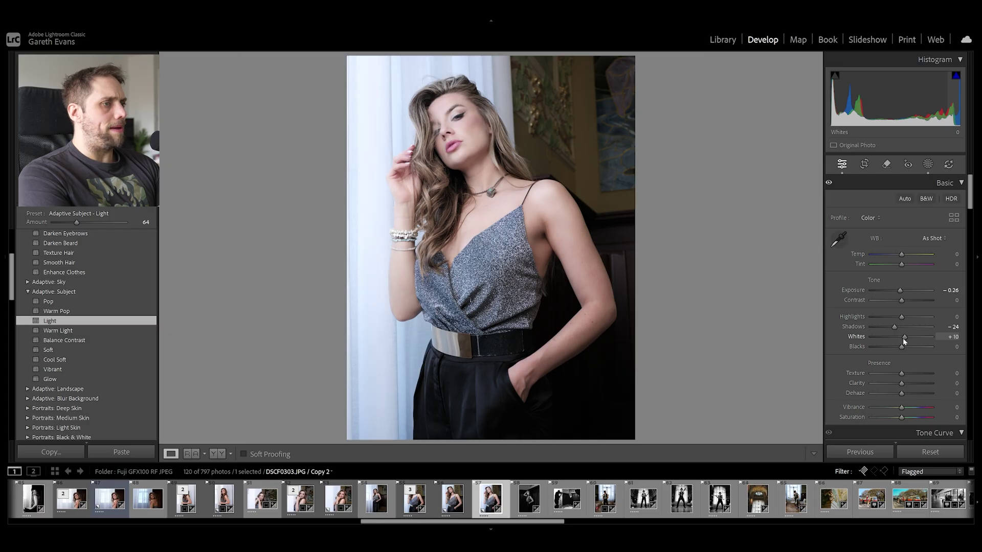
pyautogui.moveTo(901, 350); pyautogui.dragTo(901, 349)
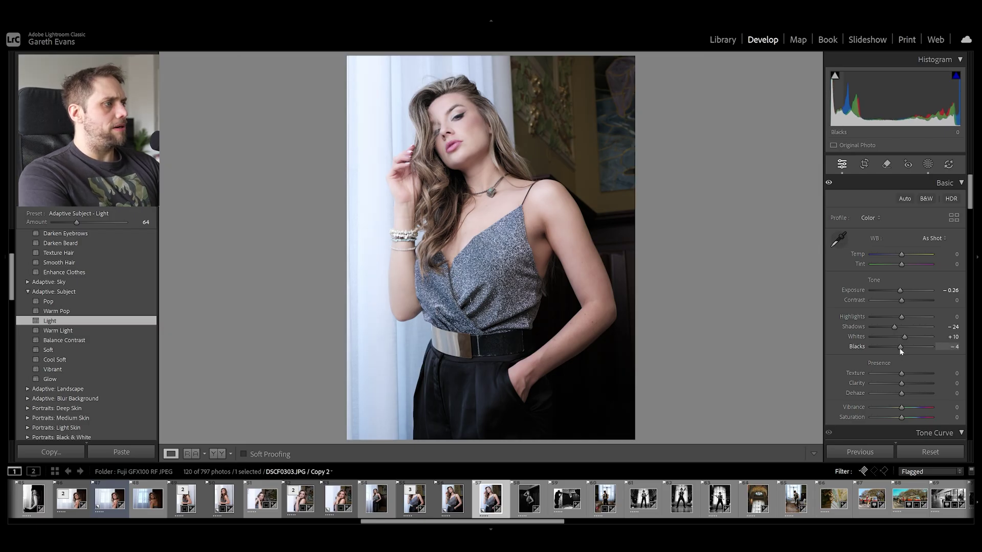
# Step: Lower Mask 2's Exposure to -1.08
pyautogui.click(927, 164)
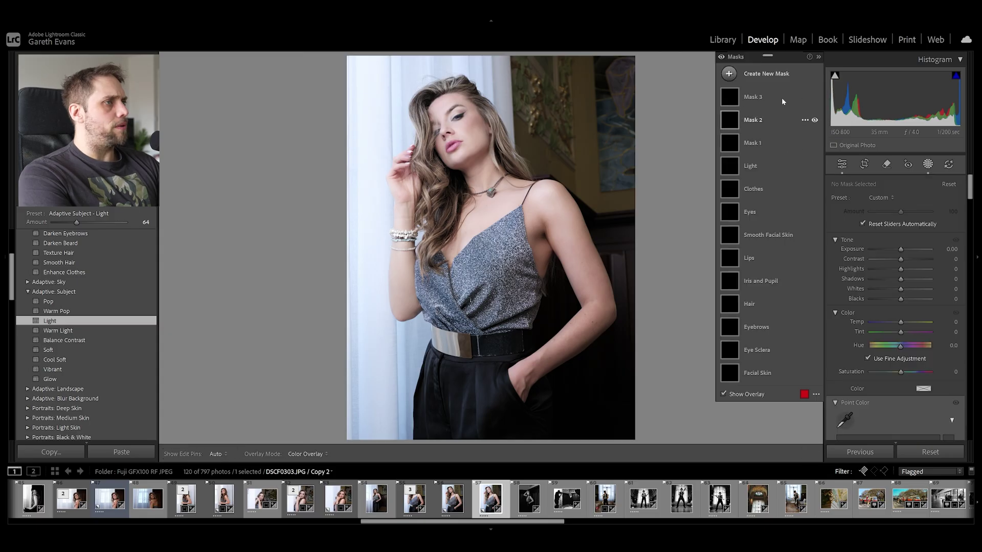
pyautogui.click(768, 119)
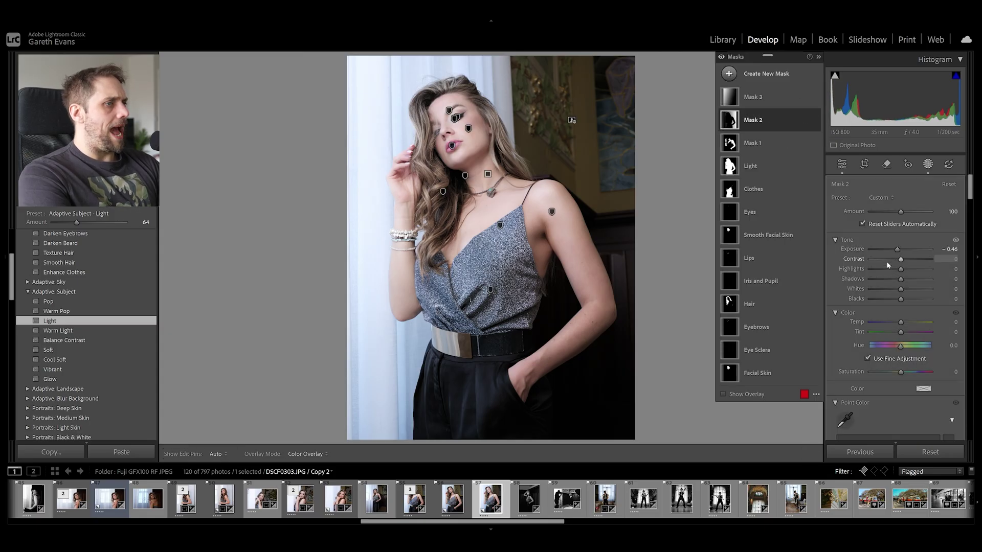
pyautogui.moveTo(896, 250); pyautogui.dragTo(891, 252)
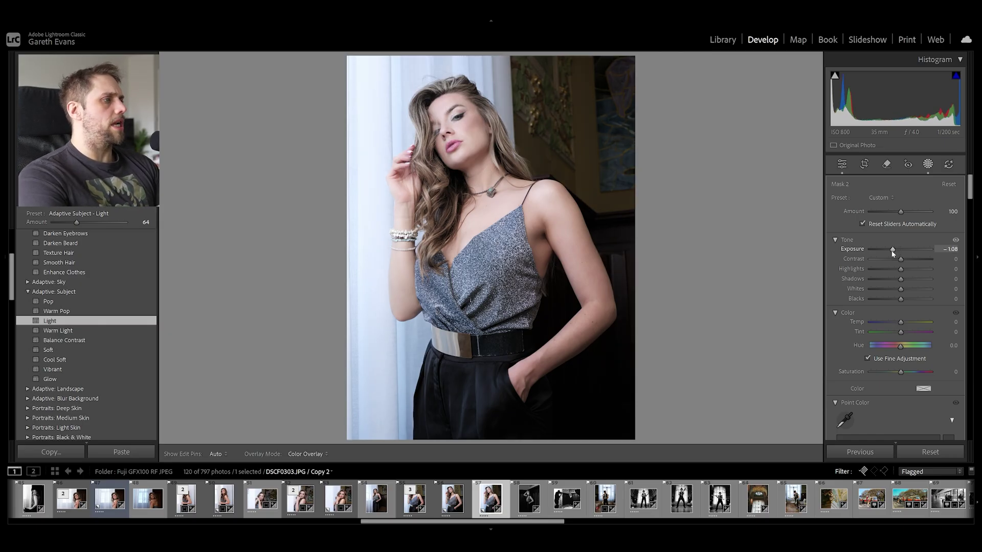
# Step: Add Mask 4, a right-side gradient intersected with inverted subject: Exposure -0.12, Shadows -26, Blacks -10
pyautogui.click(825, 61)
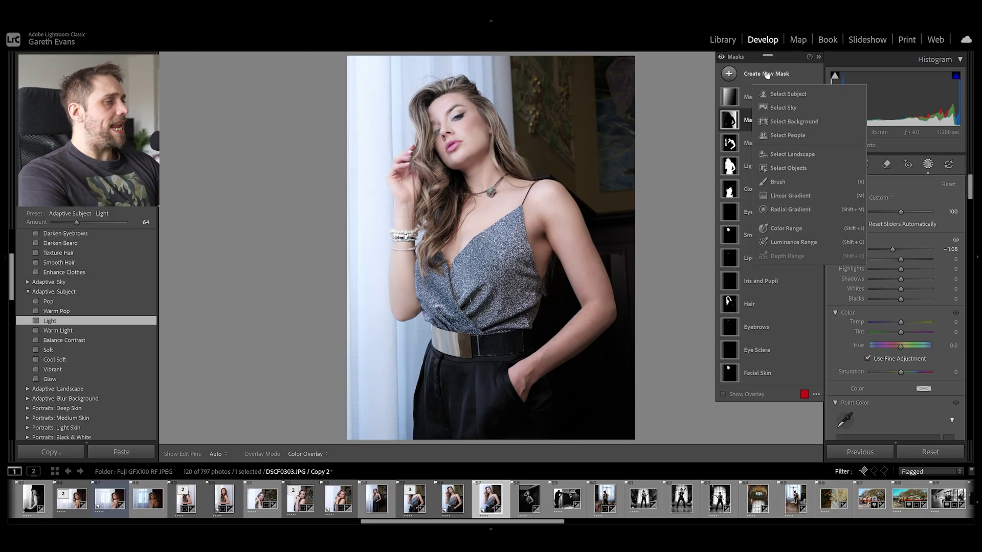
pyautogui.press('m')
pyautogui.moveTo(653, 229); pyautogui.dragTo(277, 201)
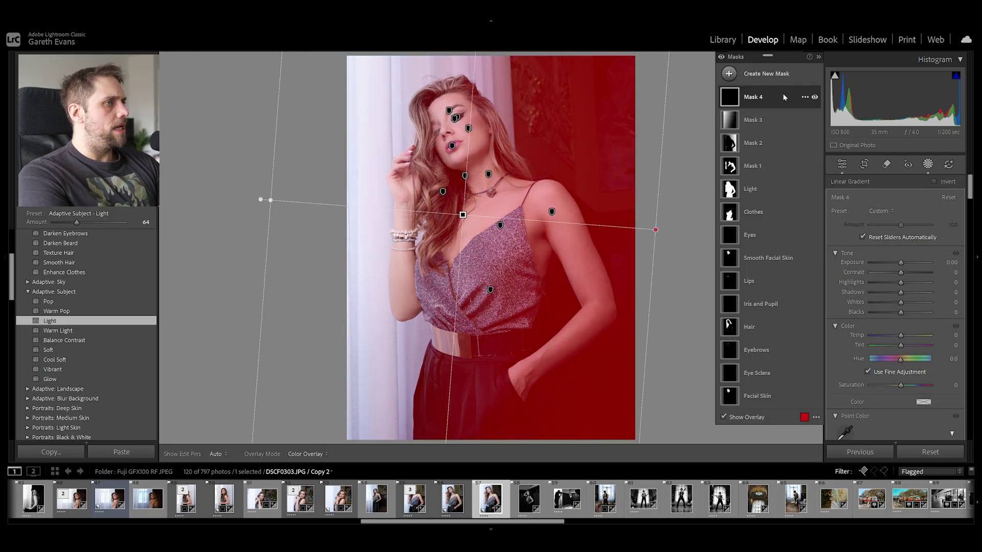
pyautogui.rightClick(785, 96)
pyautogui.moveTo(824, 135)
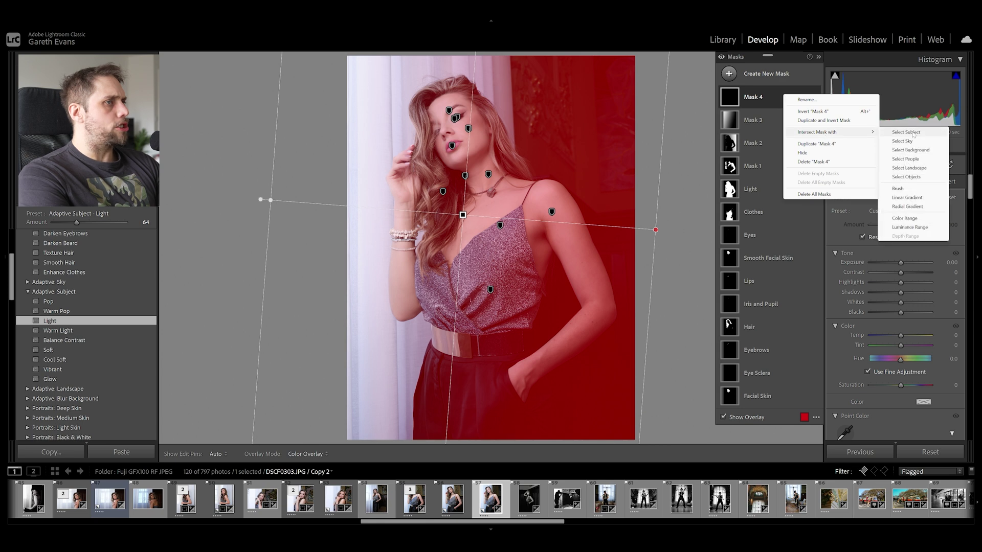
pyautogui.click(910, 134)
pyautogui.moveTo(900, 292); pyautogui.dragTo(899, 314)
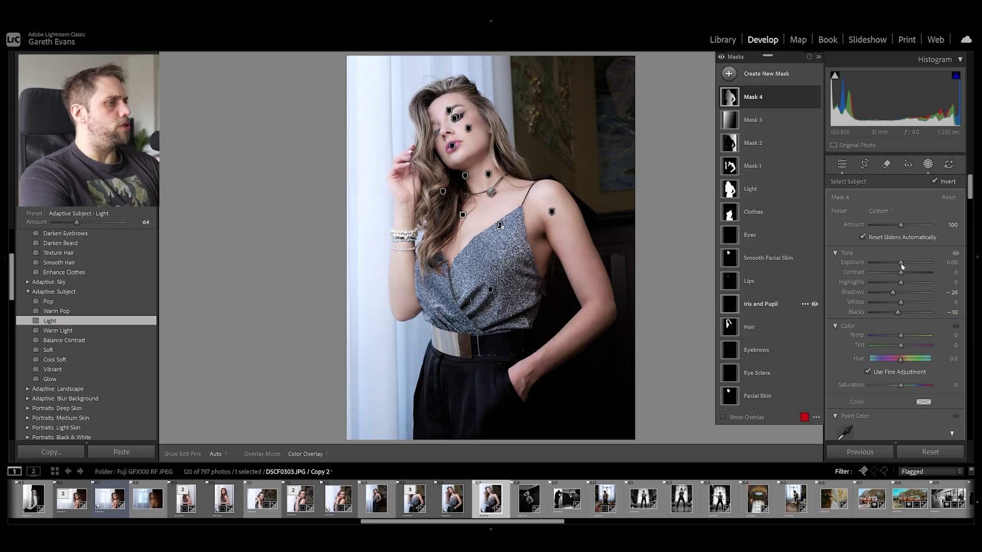
pyautogui.moveTo(901, 265); pyautogui.dragTo(901, 266)
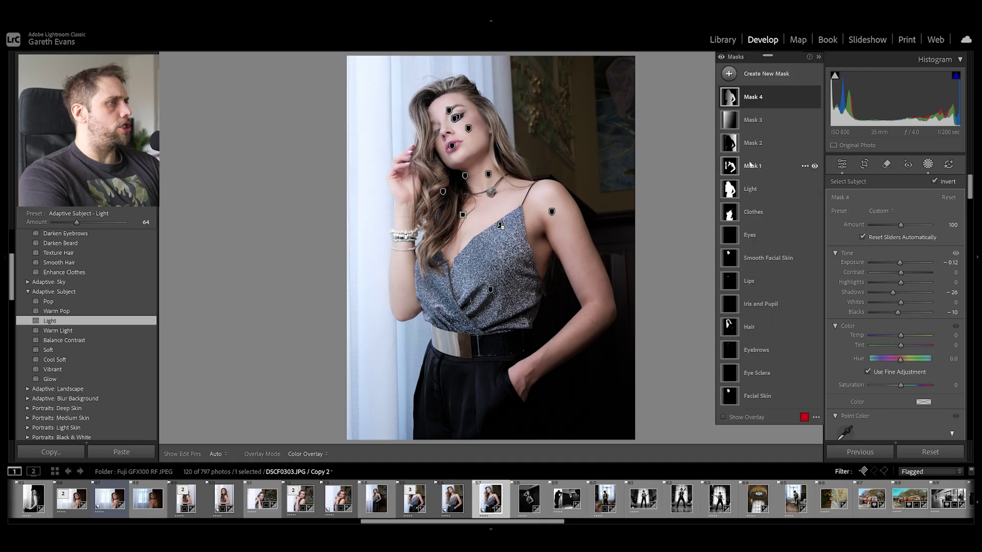
pyautogui.click(464, 215)
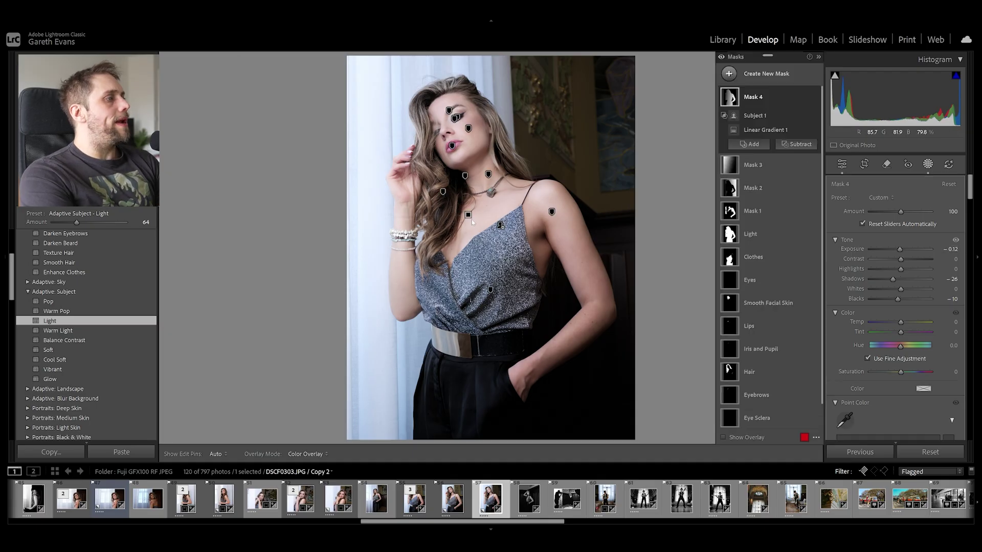
pyautogui.moveTo(467, 216); pyautogui.dragTo(497, 217)
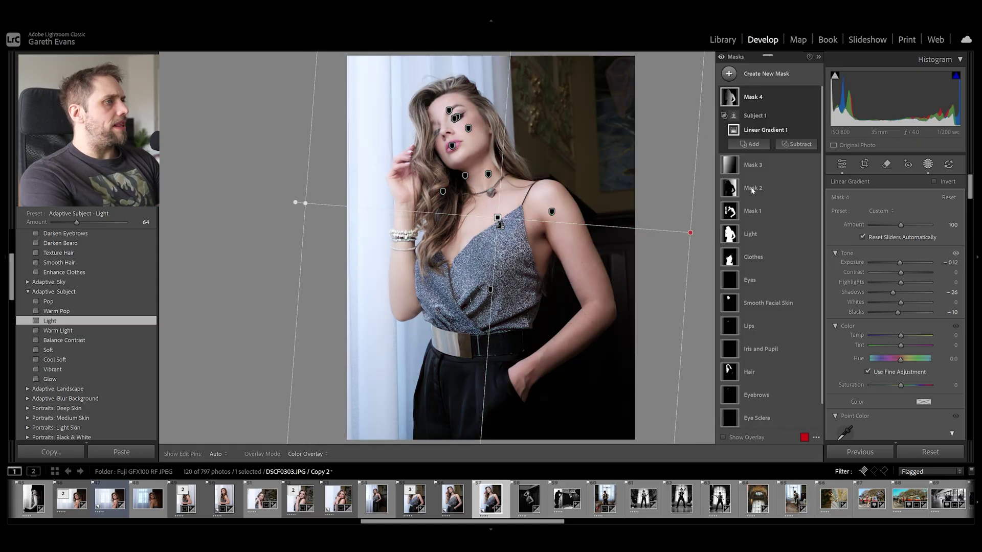
pyautogui.click(781, 96)
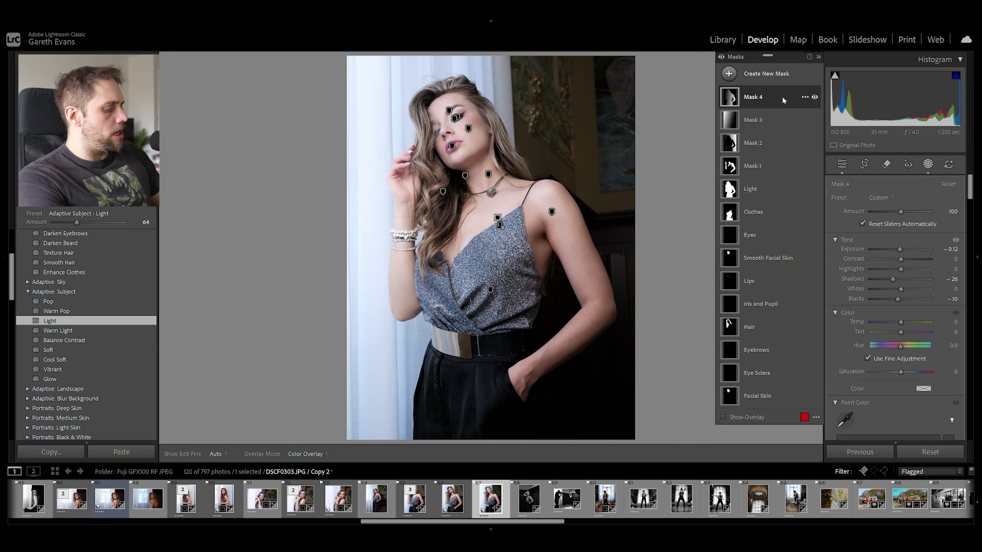
# Step: Leave Masking, compare Before/After, and raise global Vibrance to +7
pyautogui.click(927, 165)
pyautogui.press('\\')
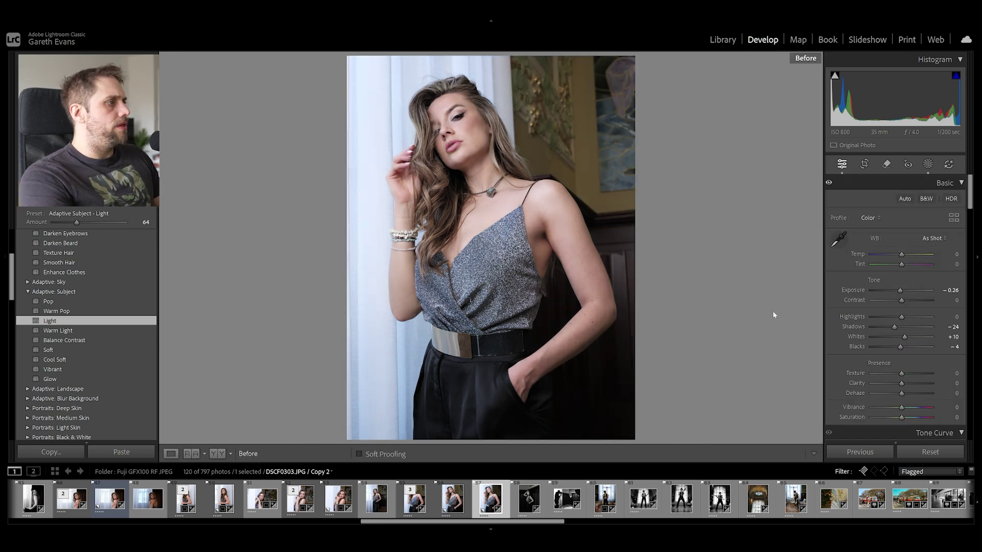
pyautogui.press('\\')
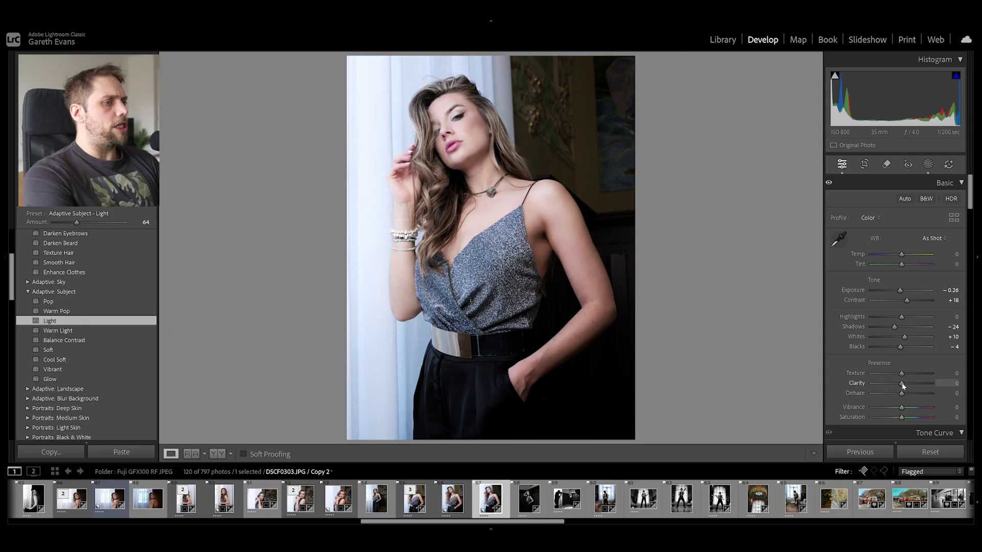
pyautogui.moveTo(901, 407); pyautogui.dragTo(903, 408)
pyautogui.scroll(-8, 862, 366)
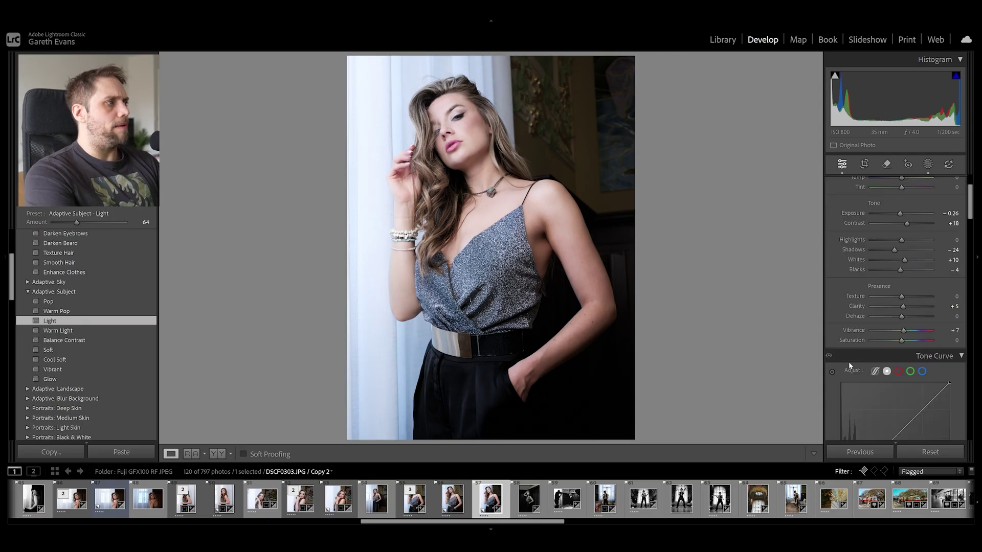
# Step: Shift the Orange hue to -16 and the Yellow hue to -12 in the HSL Color Mixer
pyautogui.click(851, 282)
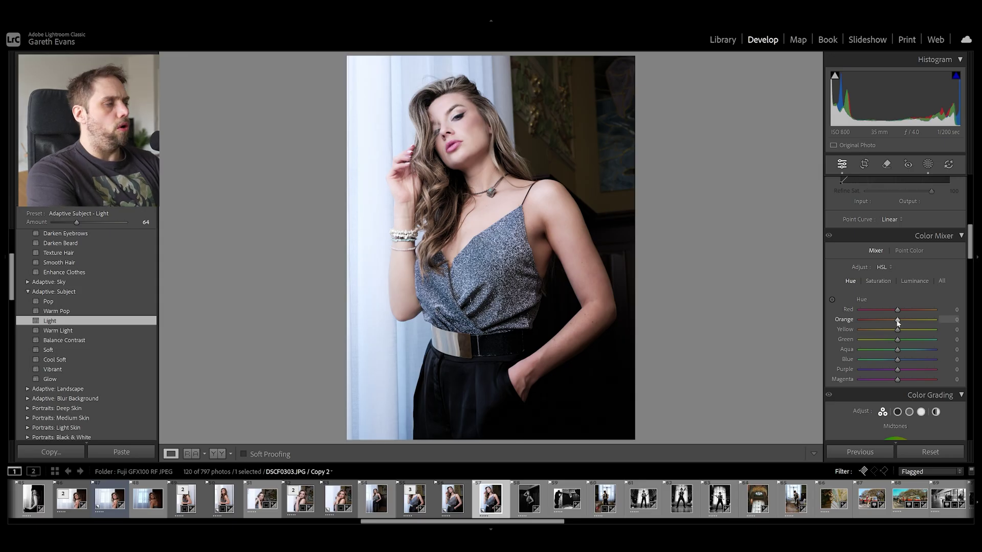
pyautogui.moveTo(897, 320); pyautogui.dragTo(891, 321)
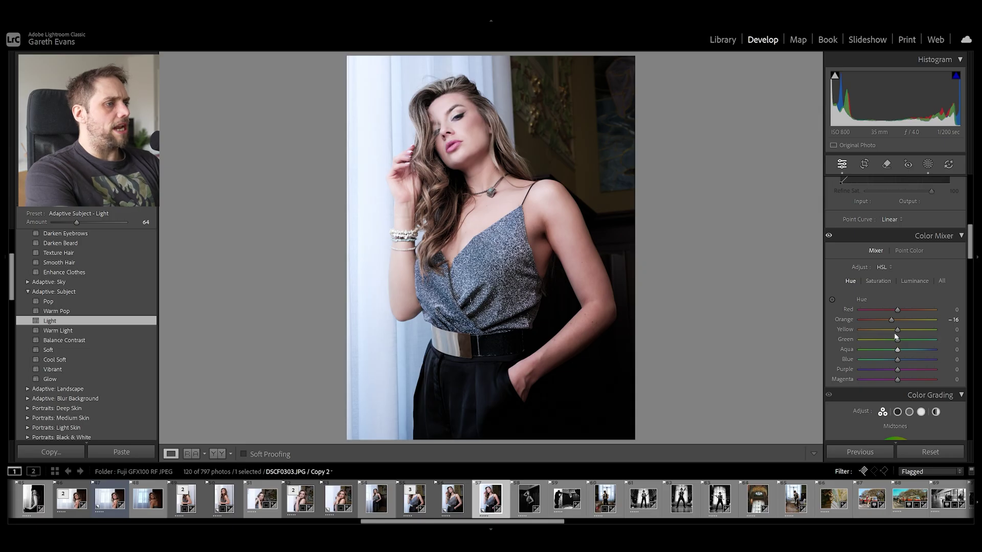
pyautogui.moveTo(896, 330); pyautogui.dragTo(892, 333)
# Step: Raise Orange saturation to +6, then compare the before and after views
pyautogui.click(881, 281)
pyautogui.moveTo(899, 324); pyautogui.dragTo(902, 324)
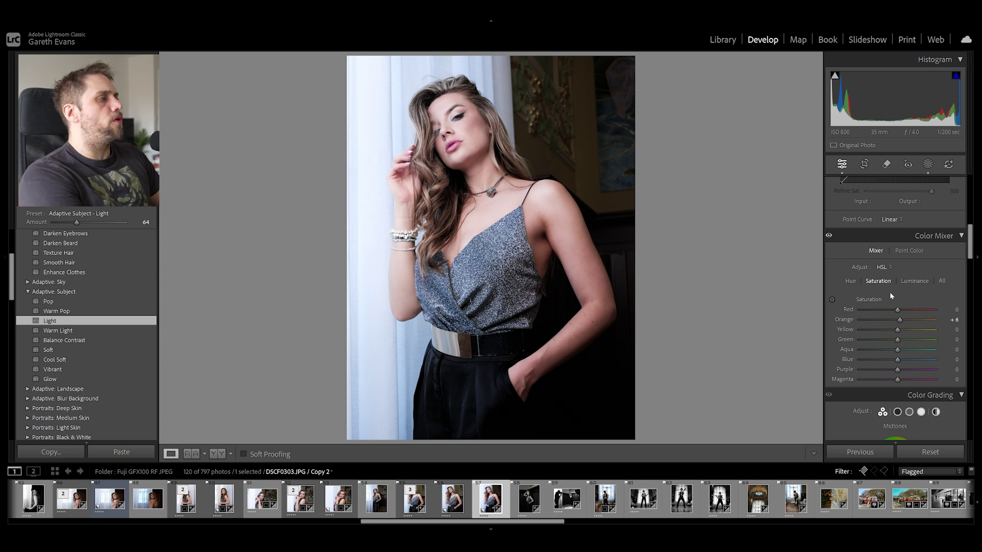
pyautogui.press('\\')
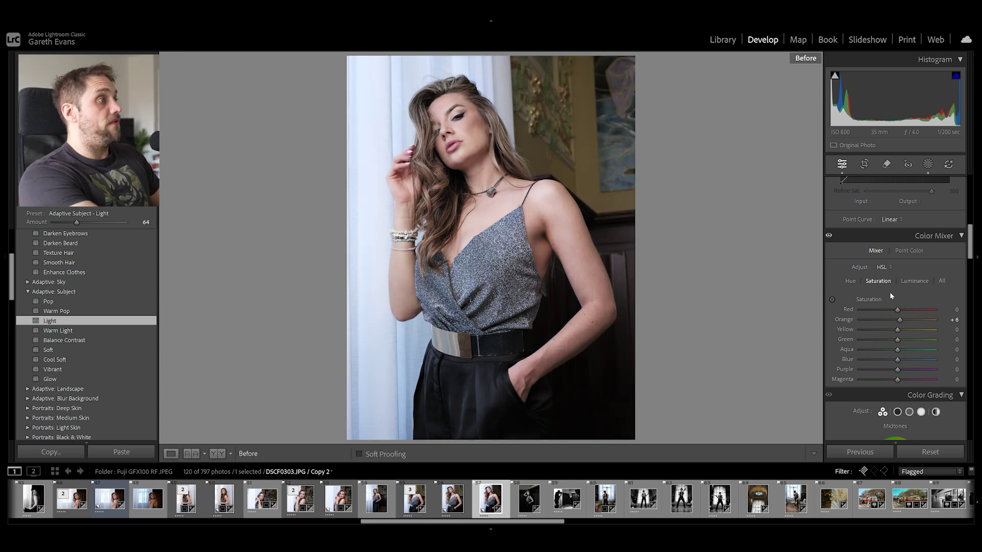
pyautogui.press('\\')
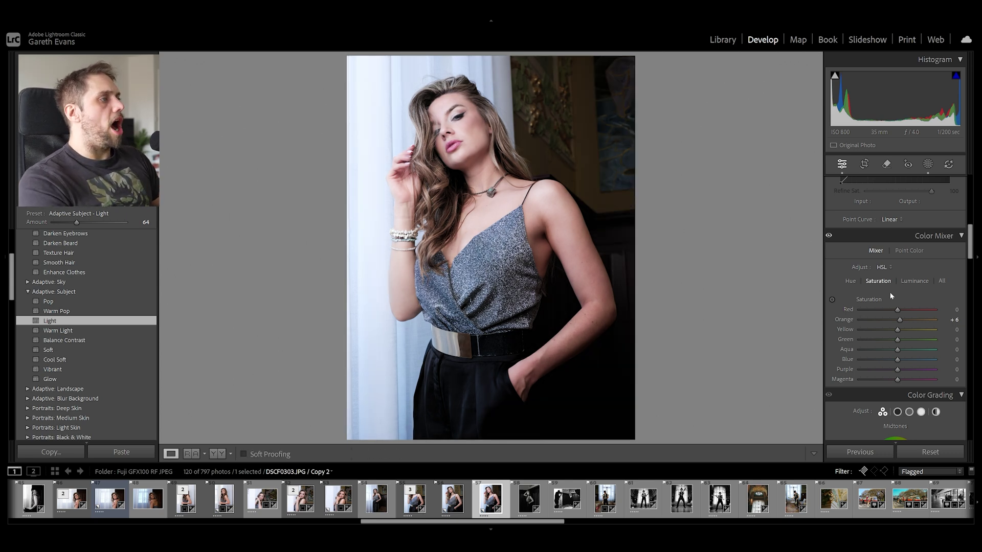